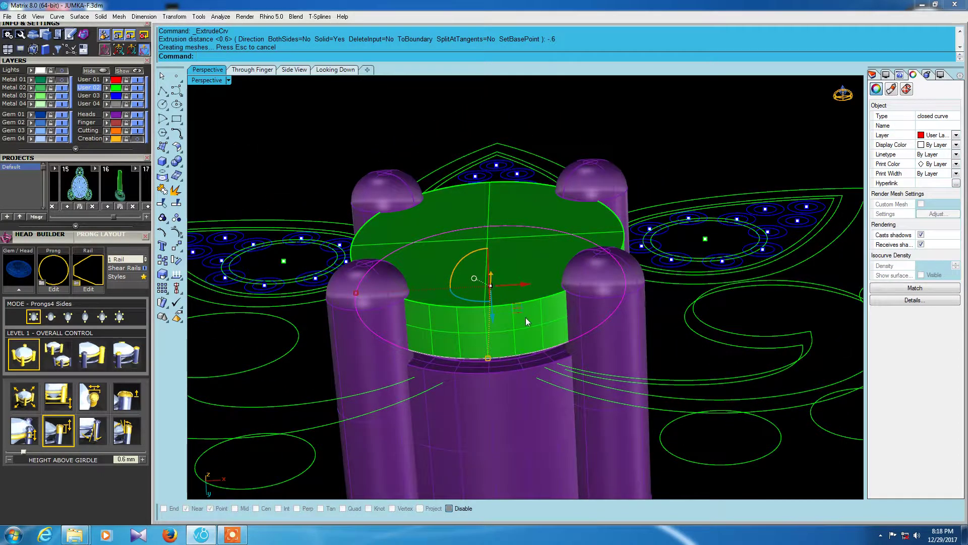
# - Delete the green extruded cap on the head, exposing the oval gem between four prongs
pyautogui.click(525, 317)
pyautogui.moveTo(526, 317)
pyautogui.mouseDown(button='right')
pyautogui.moveTo(495, 287)
pyautogui.moveTo(485, 256)
pyautogui.mouseUp(button='right')
pyautogui.scroll(3, 495, 288)
pyautogui.click(483, 255)
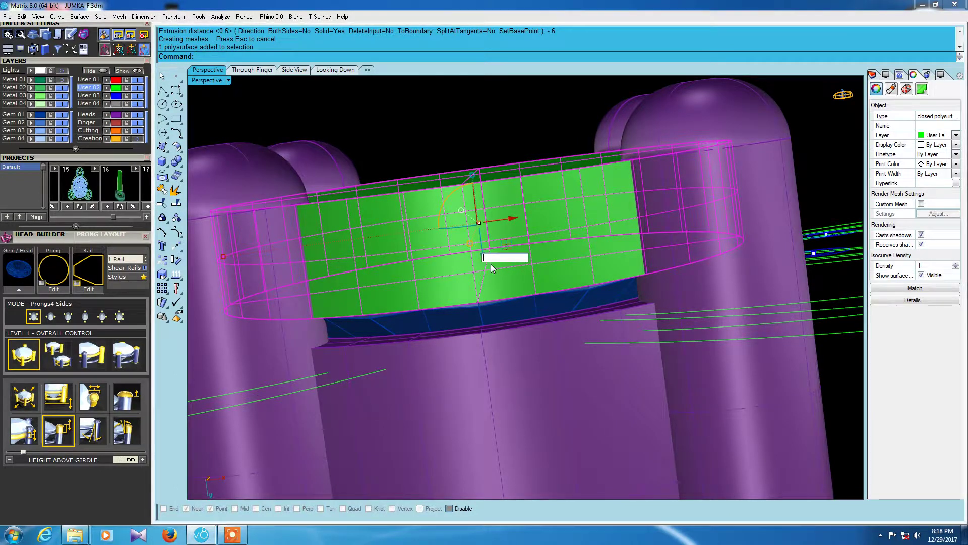
pyautogui.moveTo(484, 257)
pyautogui.mouseDown(button='right')
pyautogui.moveTo(501, 254)
pyautogui.moveTo(525, 269)
pyautogui.mouseUp(button='right')
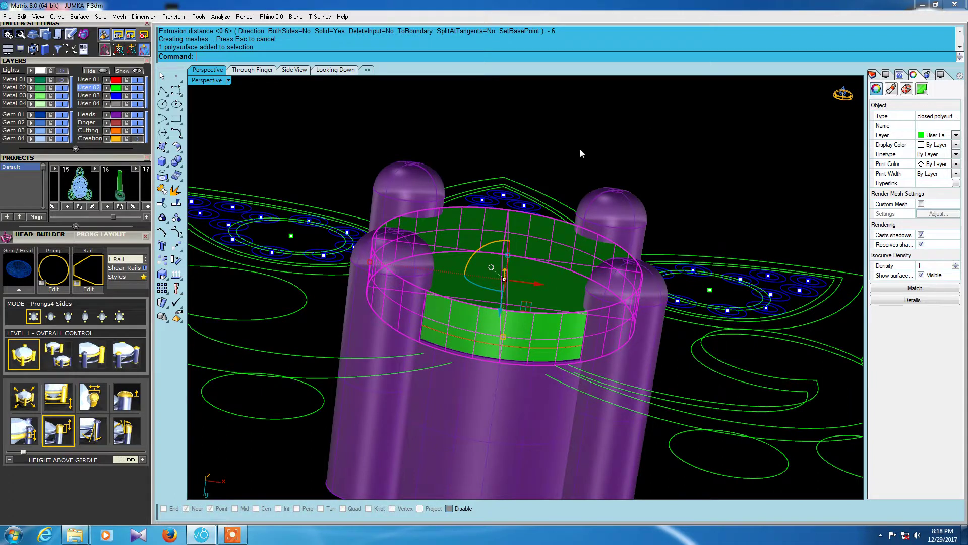
pyautogui.moveTo(580, 152); pyautogui.dragTo(570, 229, button='right')
pyautogui.moveTo(558, 314); pyautogui.dragTo(555, 307, button='right')
pyautogui.click(555, 306)
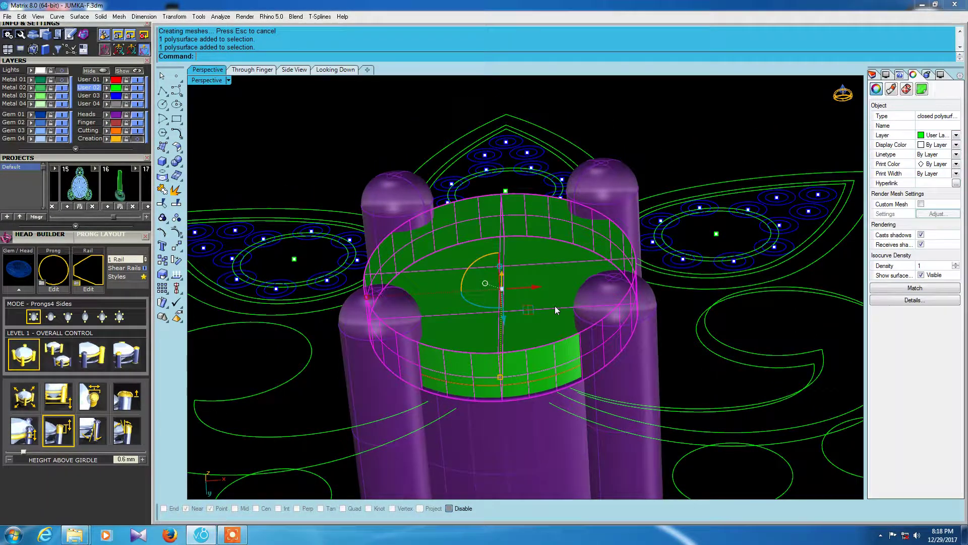
pyautogui.press('Delete')
pyautogui.scroll(3, 533, 389)
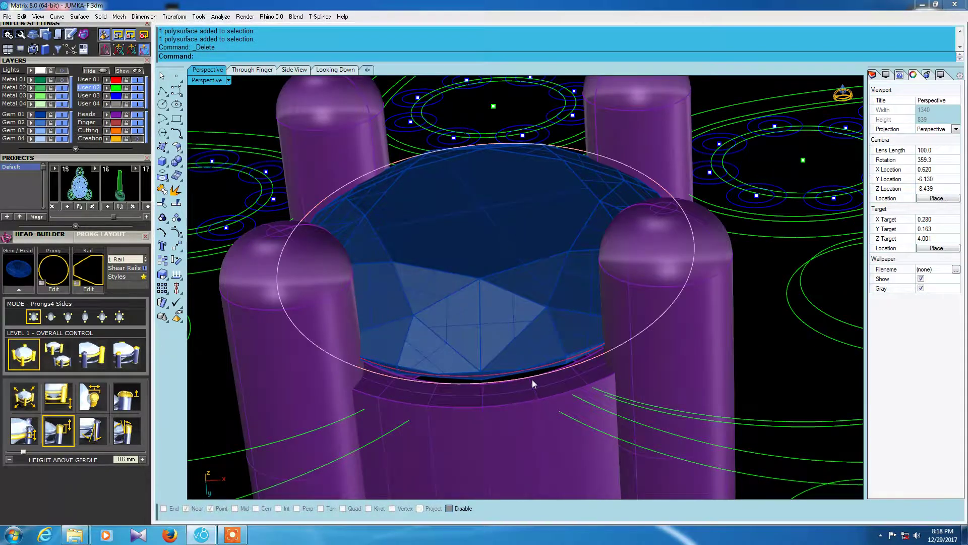
# - Move the closed oval curve around the gem down by 1 with the gumball
pyautogui.click(533, 384)
pyautogui.click(555, 400)
pyautogui.moveTo(555, 400); pyautogui.dragTo(555, 379, button='right')
pyautogui.click(489, 270)
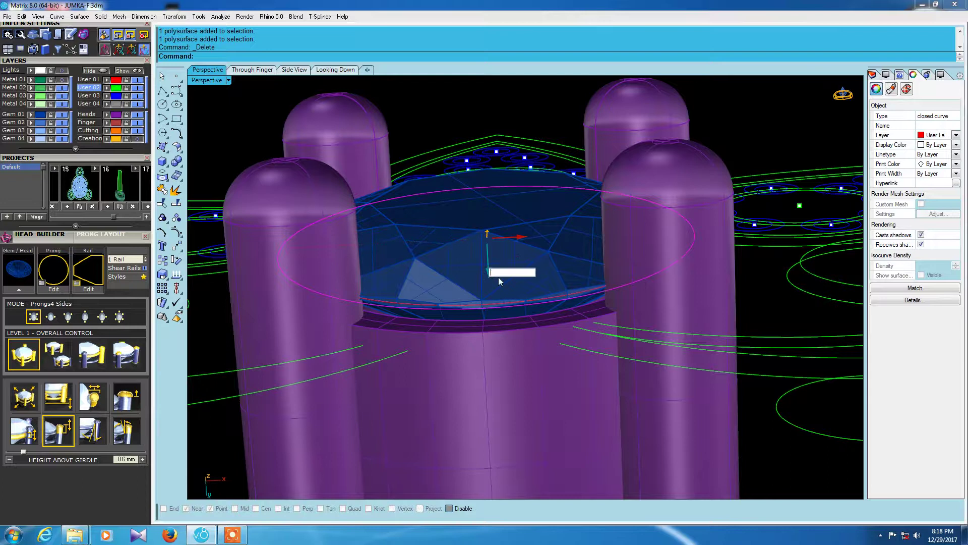
pyautogui.write('1')
pyautogui.press('Return')
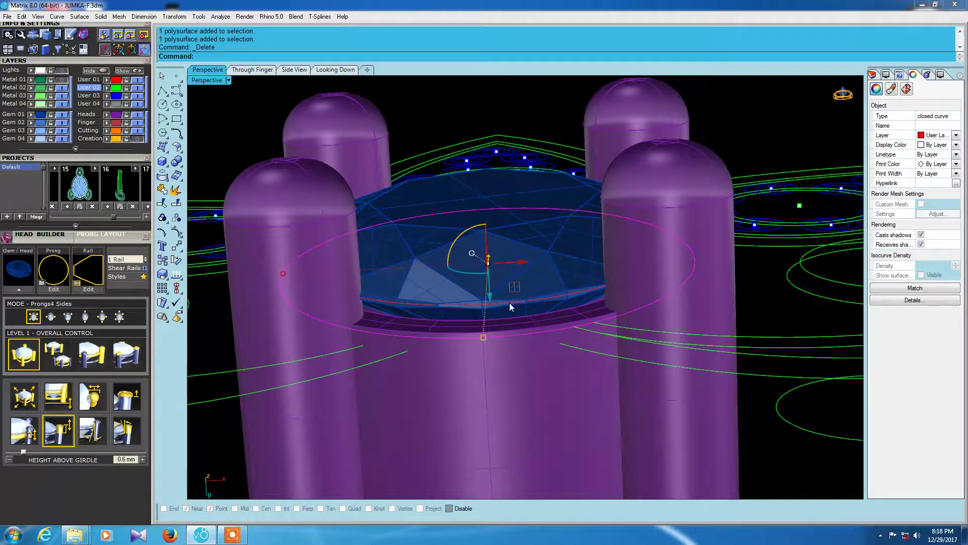
# - Extrude the oval curve 0.5 downward into a band, discarding a 0.55 trial
pyautogui.write('EXC')
pyautogui.press('Return')
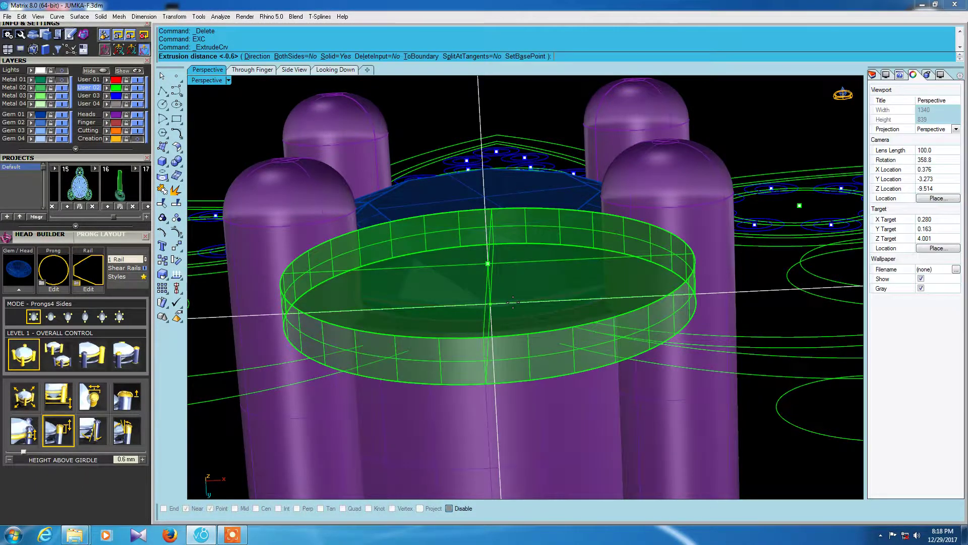
pyautogui.write('.55')
pyautogui.press('Return')
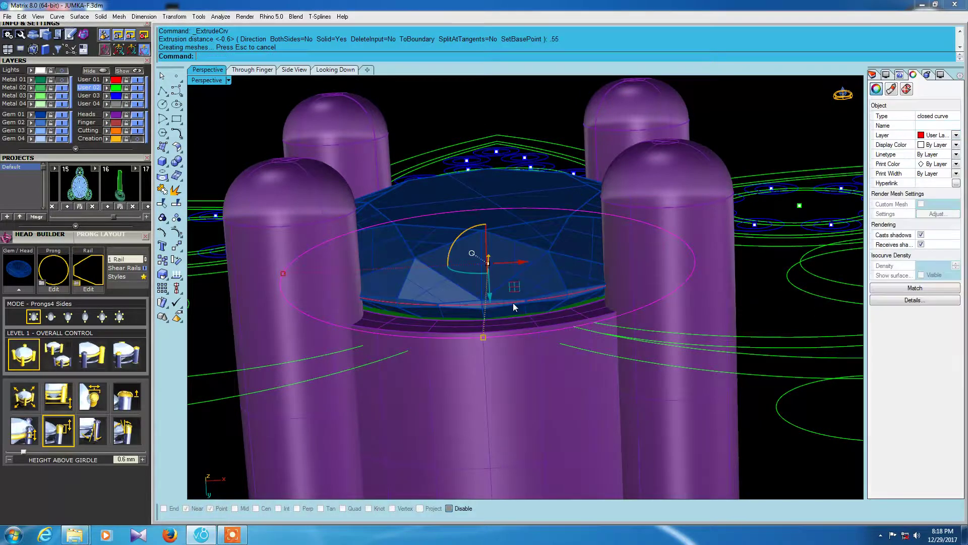
pyautogui.hotkey('ctrl', 'z')
pyautogui.write('EXC')
pyautogui.press('Return')
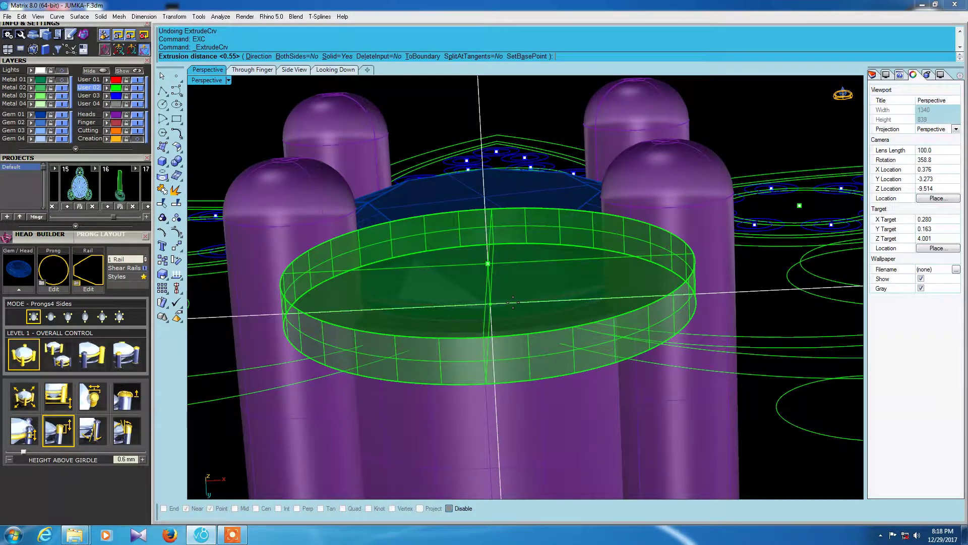
pyautogui.press('Return')
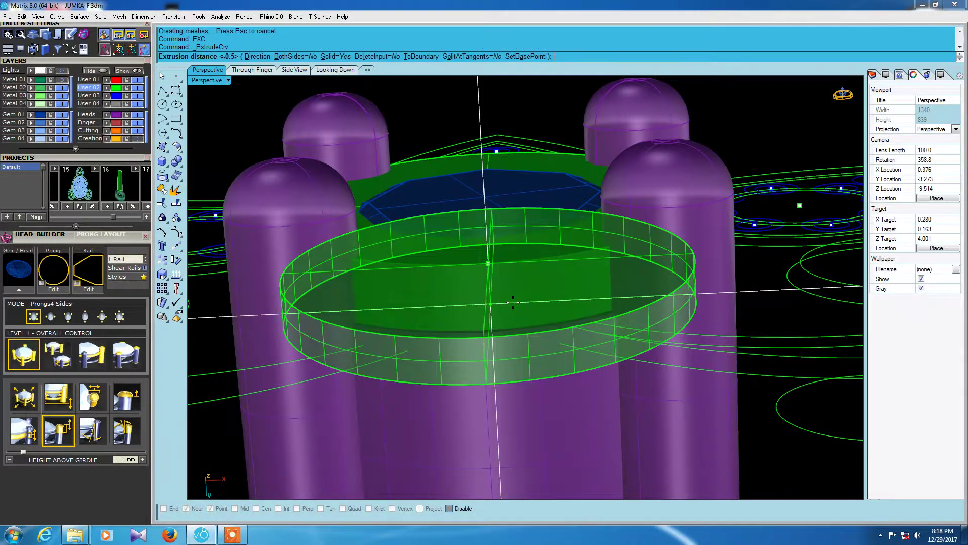
pyautogui.press('Escape')
# - Boolean-subtract the green band from the prongs and base to form the gem seat
pyautogui.write('booleandifference')
pyautogui.press('Return')
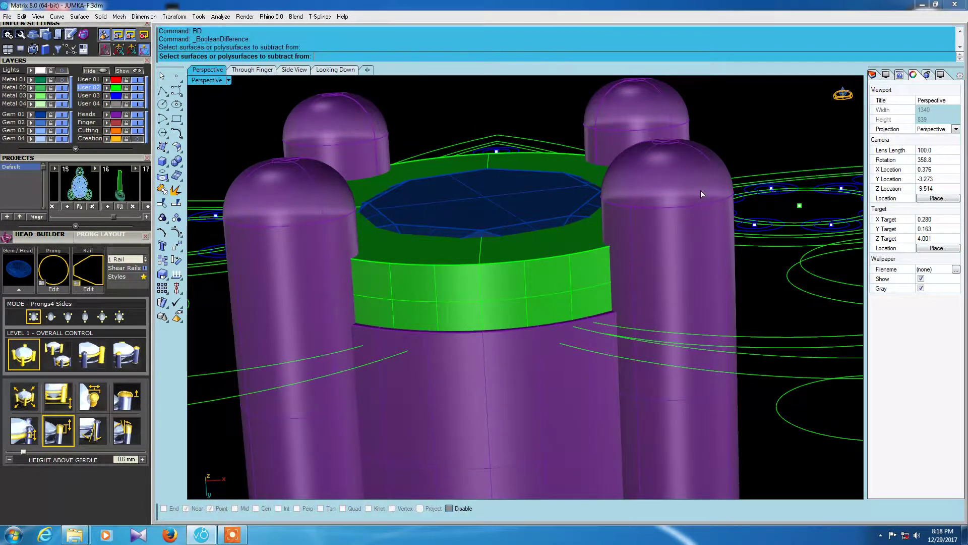
pyautogui.click(701, 190)
pyautogui.press('Return')
pyautogui.click(511, 290)
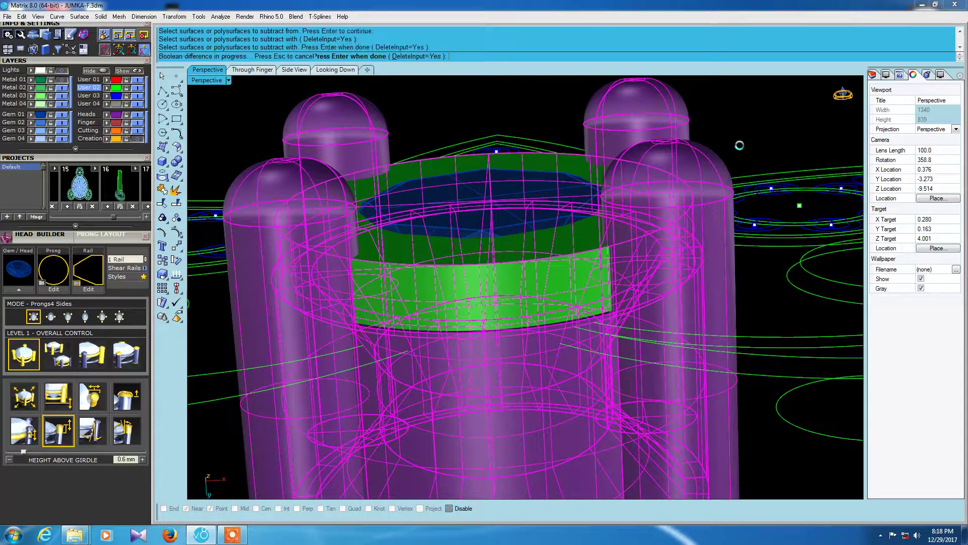
pyautogui.press('Return')
# - Group the oval gem together with the prongs and base
pyautogui.moveTo(756, 138)
pyautogui.mouseDown(button='right')
pyautogui.moveTo(609, 312)
pyautogui.moveTo(579, 363)
pyautogui.moveTo(605, 295)
pyautogui.moveTo(585, 296)
pyautogui.mouseUp(button='right')
pyautogui.scroll(-3, 573, 353)
pyautogui.click(585, 297)
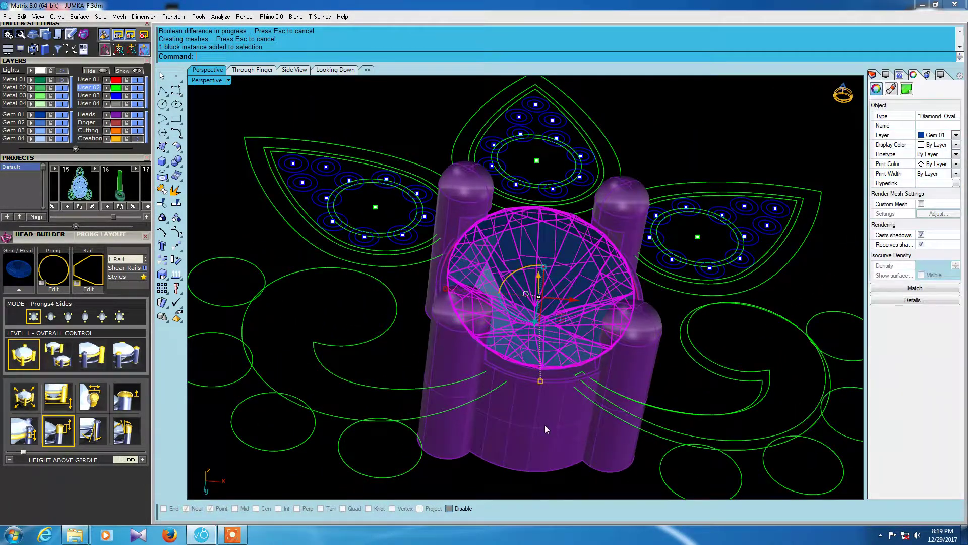
pyautogui.keyDown('shift'); pyautogui.click(545, 425); pyautogui.keyUp('shift')
pyautogui.hotkey('ctrl', 'g')
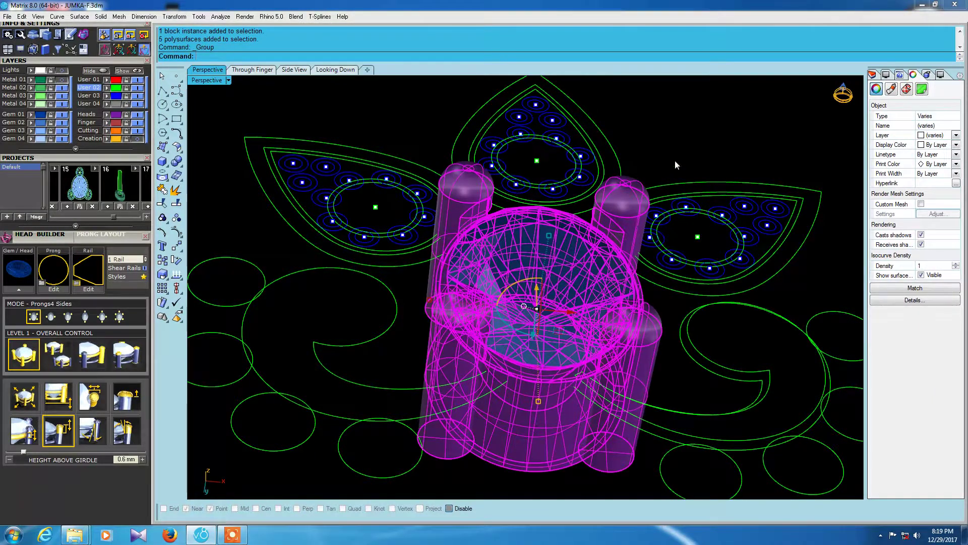
pyautogui.click(674, 160)
pyautogui.moveTo(675, 160); pyautogui.dragTo(644, 271, button='right')
pyautogui.scroll(2, 588, 289)
pyautogui.scroll(-3, 588, 289)
# - Delete the duplicate polysurface swirl on the right, keeping the remaining green swirl selected
pyautogui.moveTo(553, 289); pyautogui.dragTo(502, 299, button='right')
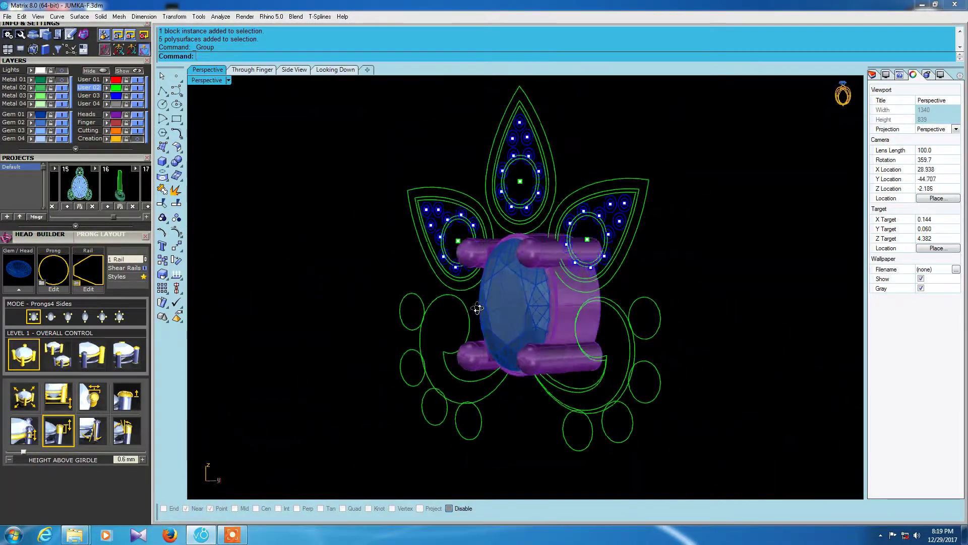
pyautogui.scroll(2, 671, 207)
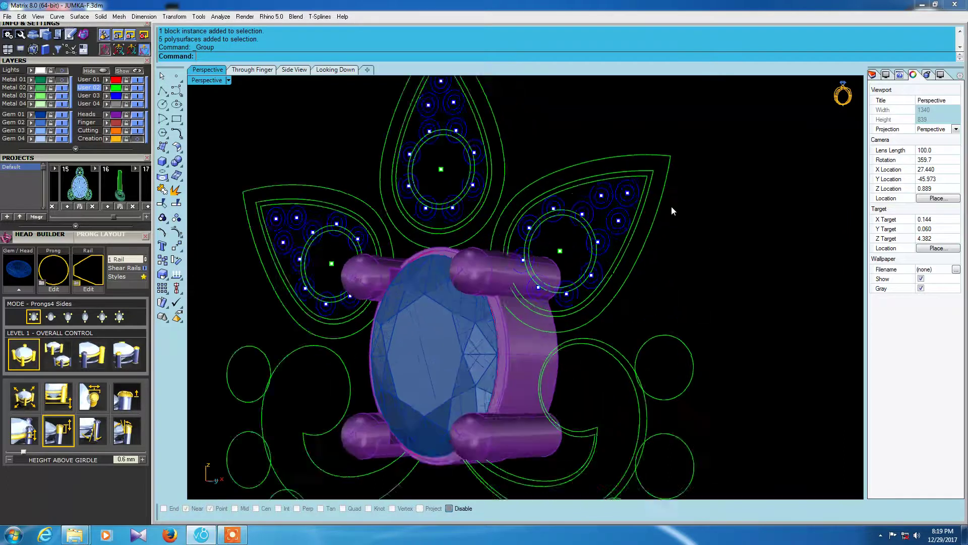
pyautogui.scroll(2, 673, 217)
pyautogui.scroll(-3, 677, 229)
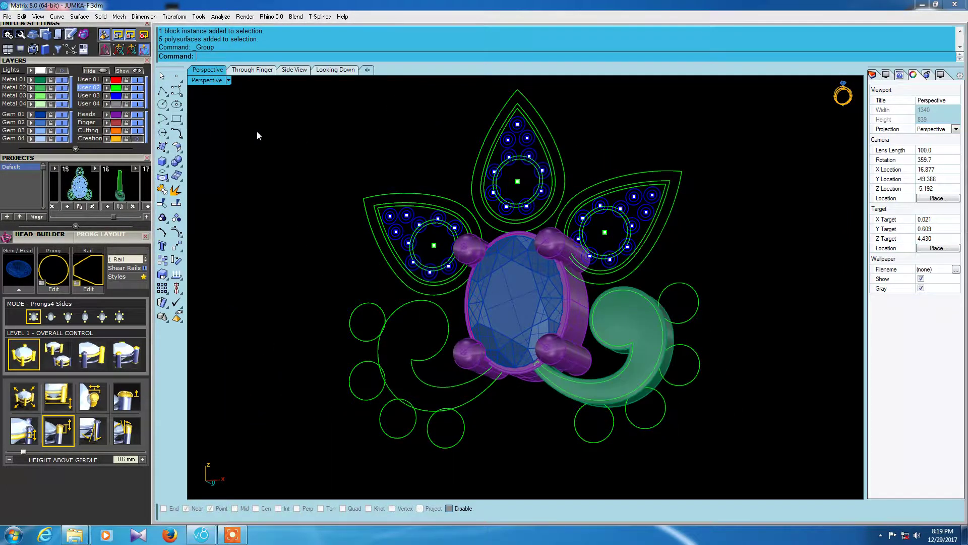
pyautogui.moveTo(421, 252); pyautogui.dragTo(705, 400, button='right')
pyautogui.scroll(2, 679, 368)
pyautogui.click(640, 325)
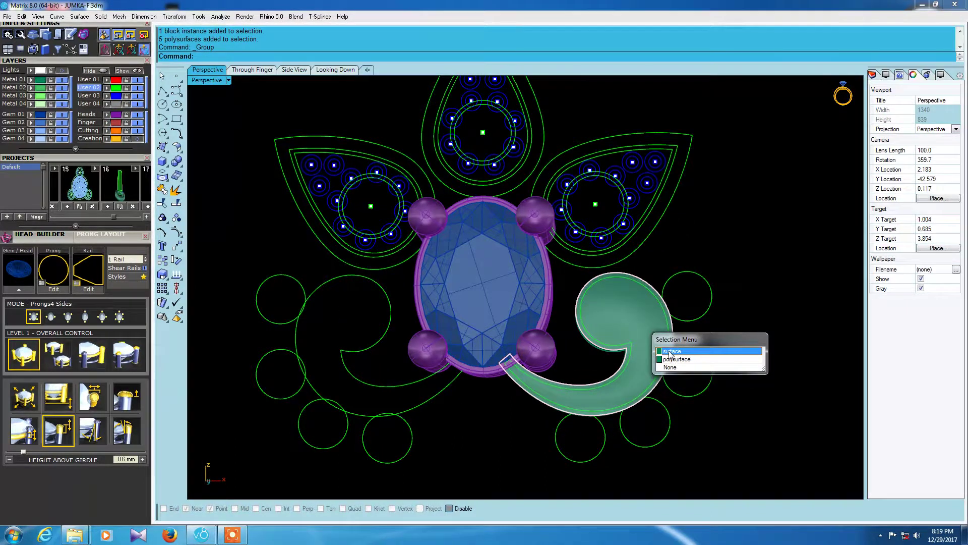
pyautogui.click(673, 359)
pyautogui.press('Delete')
pyautogui.click(619, 333)
# - Mirror-copy the right green swirl to the left across the vertical center line
pyautogui.scroll(-3, 619, 333)
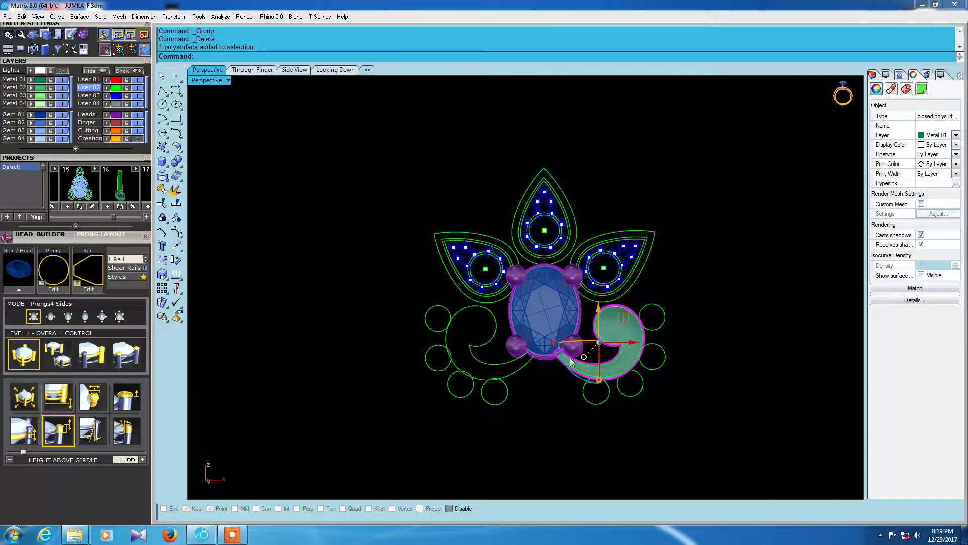
pyautogui.write('irror')
pyautogui.press('Return')
pyautogui.write('0')
pyautogui.press('Return')
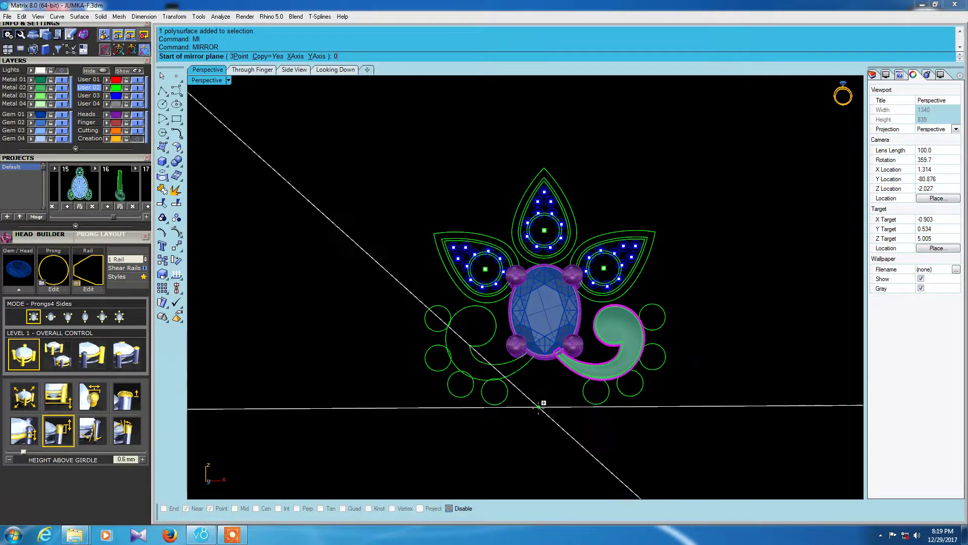
pyautogui.click(538, 413)
pyautogui.click(562, 426)
pyautogui.moveTo(584, 331); pyautogui.dragTo(573, 295, button='right')
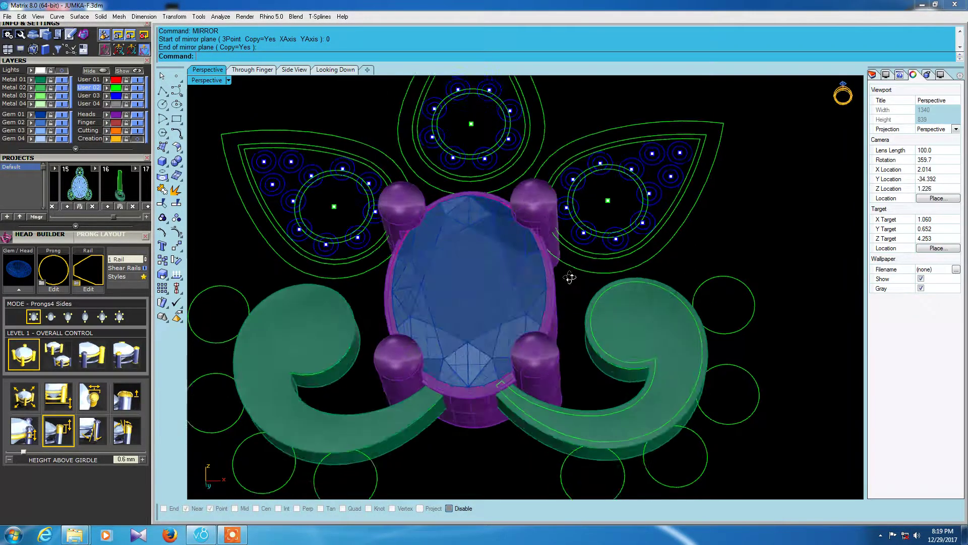
pyautogui.scroll(3, 573, 294)
pyautogui.scroll(-2, 573, 295)
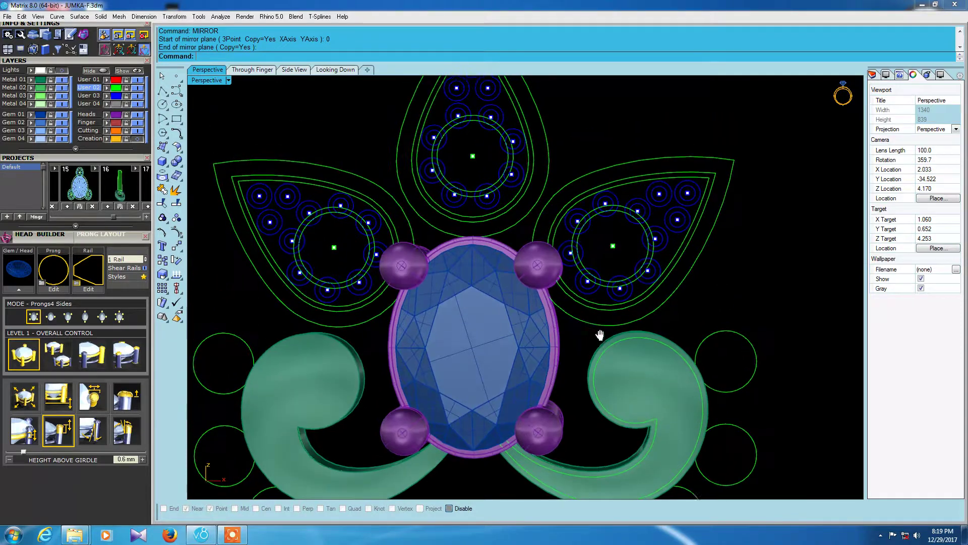
pyautogui.scroll(-3, 598, 241)
pyautogui.moveTo(571, 322)
pyautogui.mouseDown(button='right')
pyautogui.moveTo(598, 241)
pyautogui.moveTo(346, 344)
pyautogui.moveTo(406, 385)
pyautogui.moveTo(346, 350)
pyautogui.moveTo(346, 359)
pyautogui.moveTo(492, 351)
pyautogui.moveTo(541, 297)
pyautogui.mouseUp(button='right')
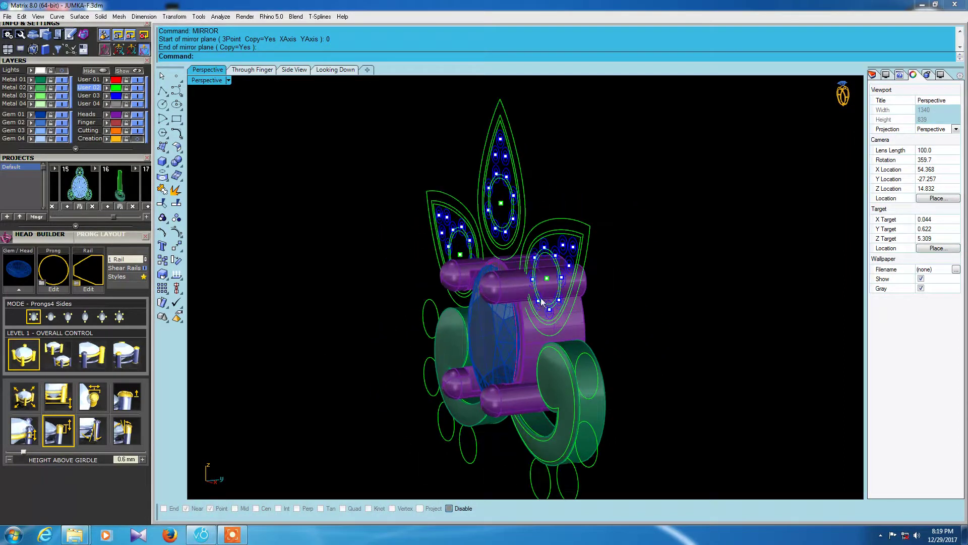
# - Drag the grouped gem head with the gumball to a new position near the swirls
pyautogui.click(499, 398)
pyautogui.moveTo(530, 340); pyautogui.dragTo(562, 359)
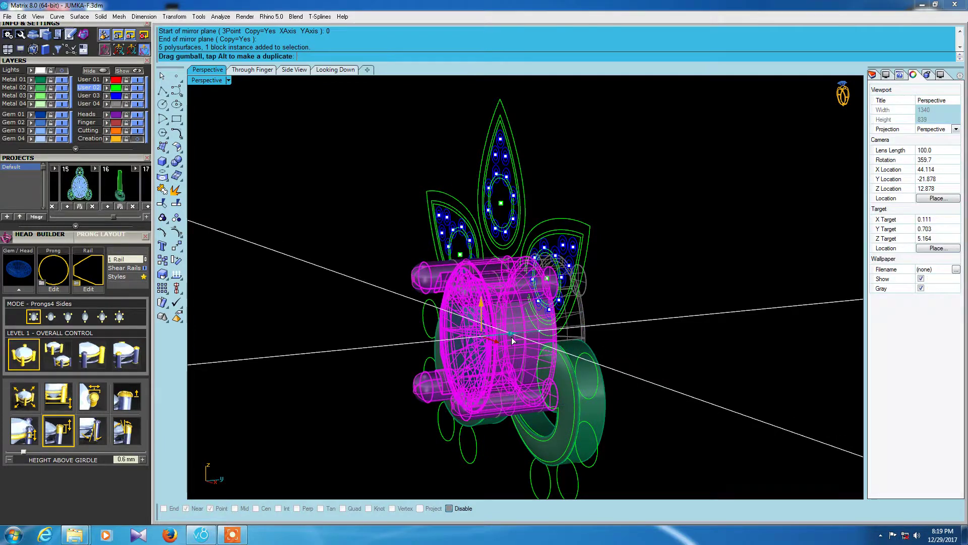
pyautogui.moveTo(561, 359)
pyautogui.mouseDown(button='right')
pyautogui.moveTo(627, 331)
pyautogui.moveTo(696, 330)
pyautogui.mouseUp(button='right')
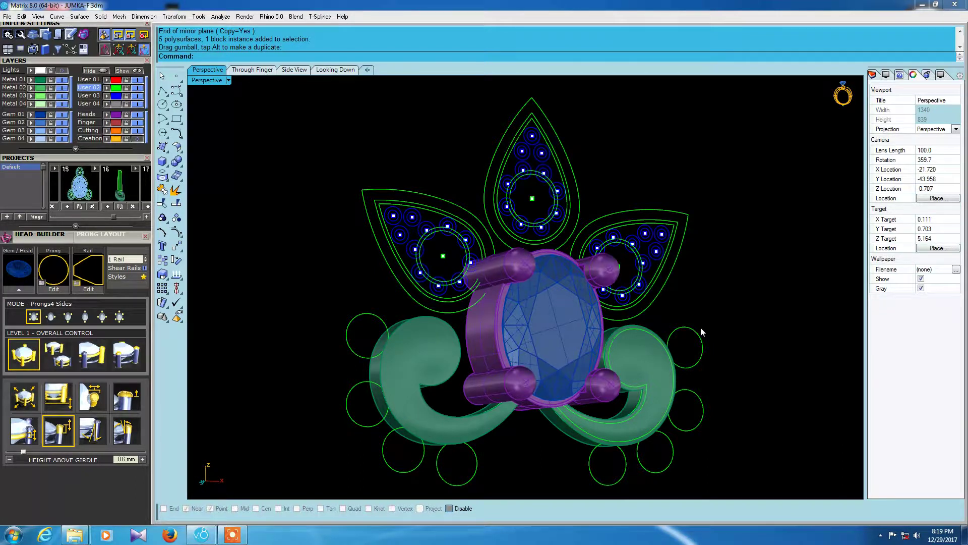
pyautogui.moveTo(545, 298); pyautogui.dragTo(491, 290, button='right')
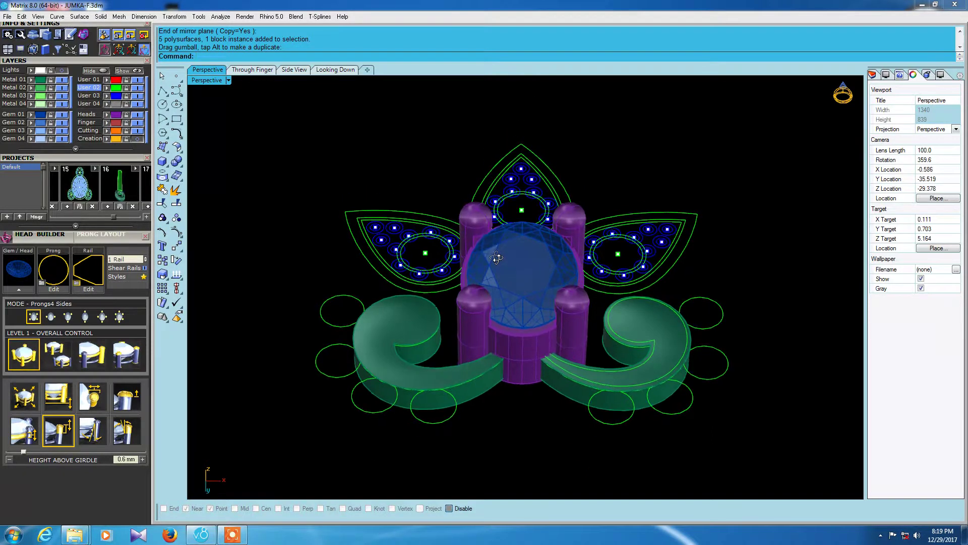
pyautogui.moveTo(490, 290); pyautogui.dragTo(493, 290, button='right')
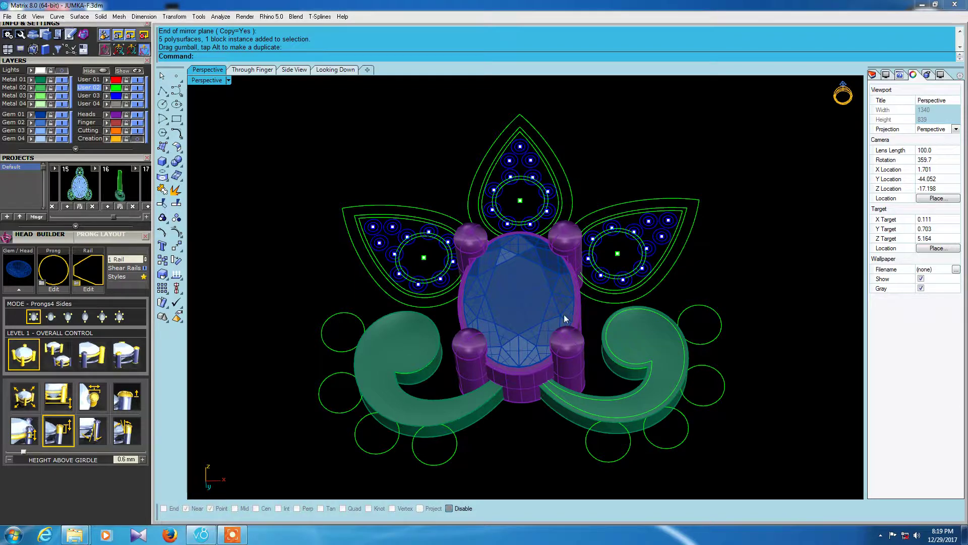
pyautogui.scroll(3, 555, 283)
pyautogui.moveTo(556, 284); pyautogui.dragTo(525, 329, button='right')
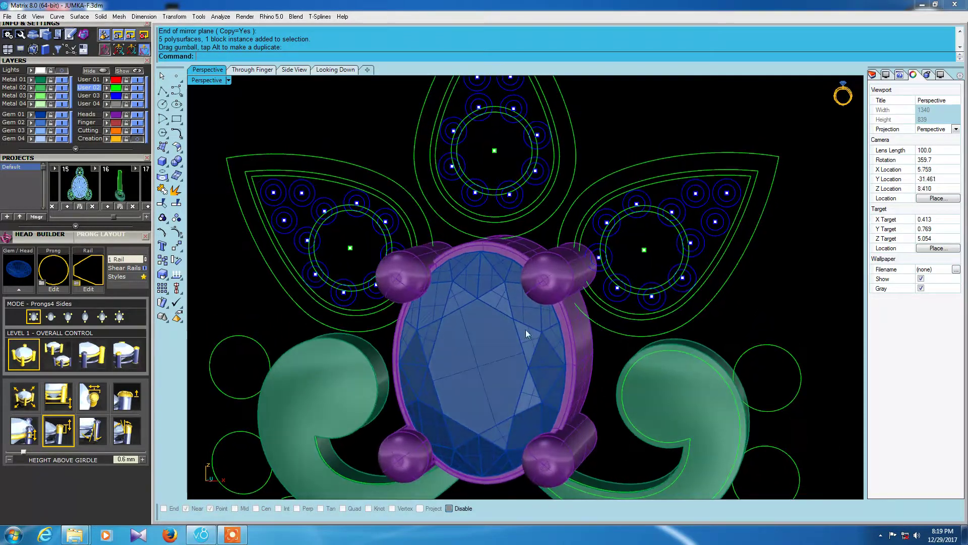
pyautogui.scroll(-3, 526, 329)
pyautogui.scroll(3, 626, 262)
# - Select the top teardrop petal's curve group instead of the right petal group
pyautogui.moveTo(626, 262); pyautogui.dragTo(677, 283, button='right')
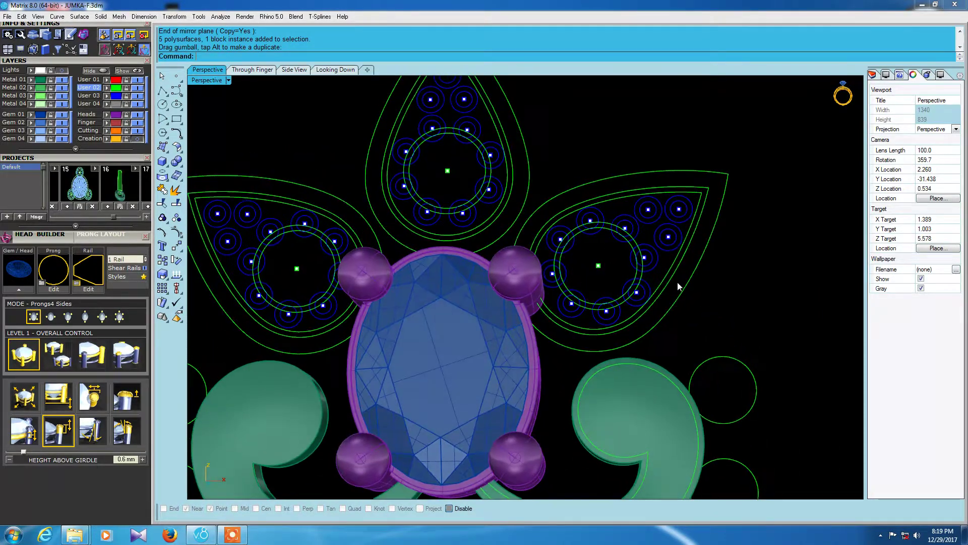
pyautogui.scroll(2, 678, 286)
pyautogui.click(696, 277)
pyautogui.scroll(-4, 552, 277)
pyautogui.scroll(2, 551, 277)
pyautogui.click(525, 207)
pyautogui.scroll(2, 508, 182)
# - Ungroup the top petal and select its outer teardrop curve
pyautogui.write('U')
pyautogui.press('Return')
pyautogui.click(534, 187)
pyautogui.click(522, 219)
pyautogui.scroll(-2, 536, 216)
pyautogui.scroll(1, 535, 214)
pyautogui.scroll(1, 525, 191)
pyautogui.scroll(1, 508, 227)
pyautogui.scroll(1, 497, 234)
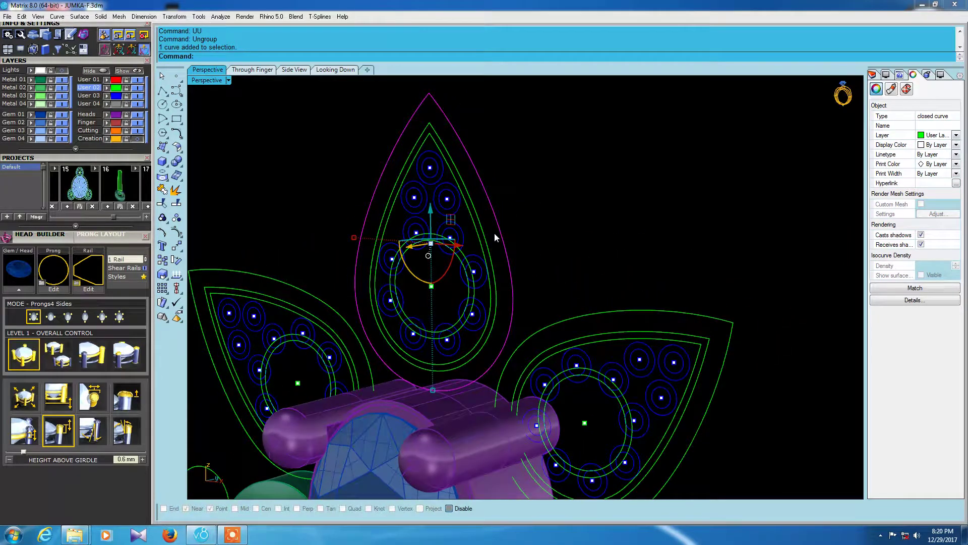
# - Trial-extrude the teardrop outline at -1 and -1.2, undoing each attempt
pyautogui.write('XC')
pyautogui.press('Return')
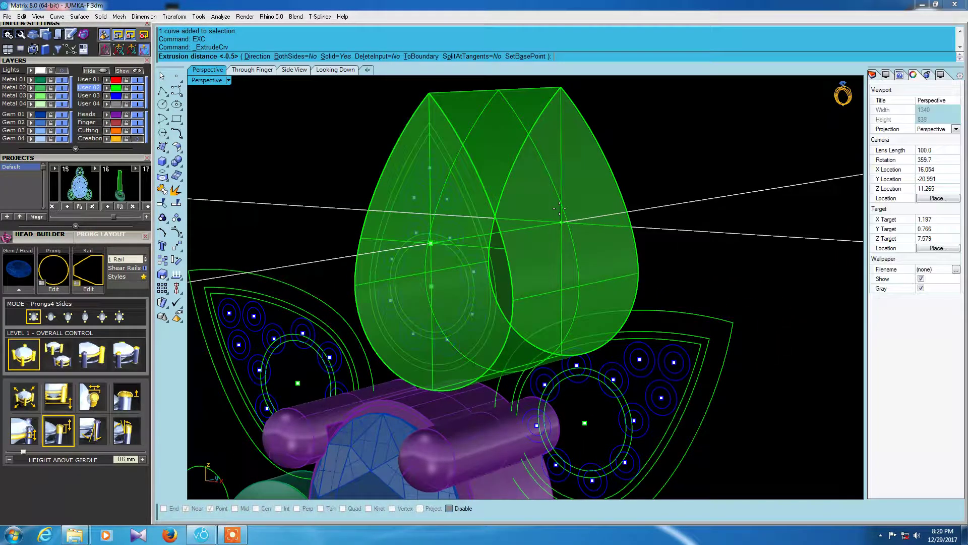
pyautogui.write('1.')
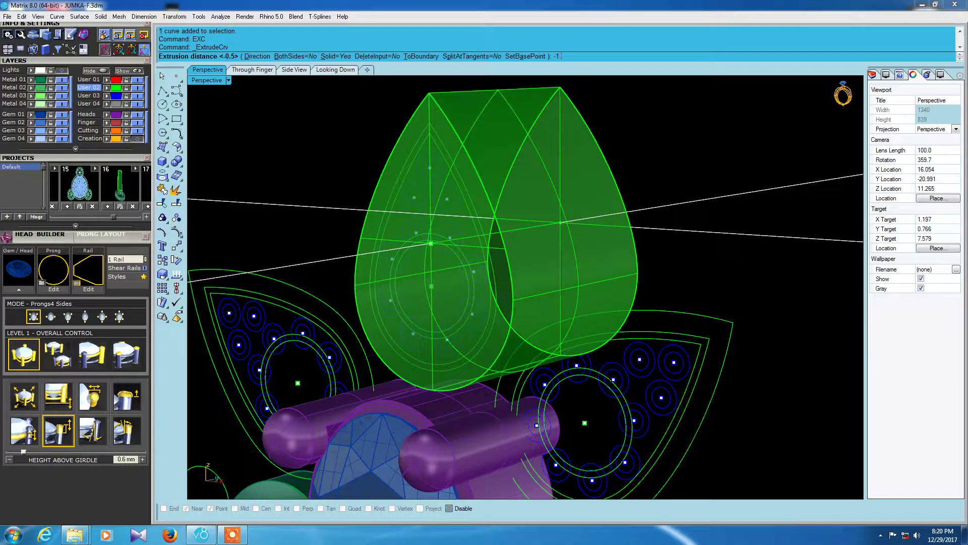
pyautogui.press('Return')
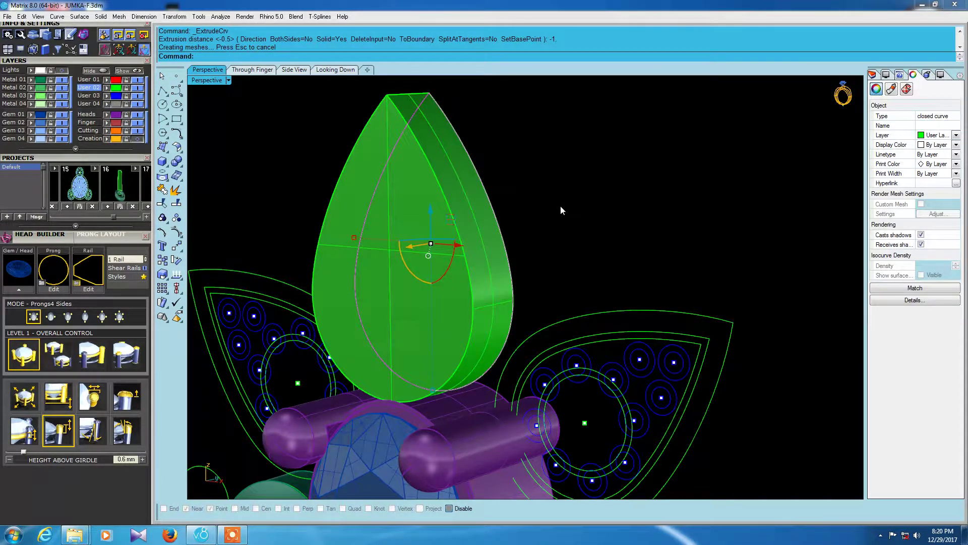
pyautogui.hotkey('ctrl', 'z')
pyautogui.write('EXC')
pyautogui.press('Return')
pyautogui.write('-1')
pyautogui.press('Return')
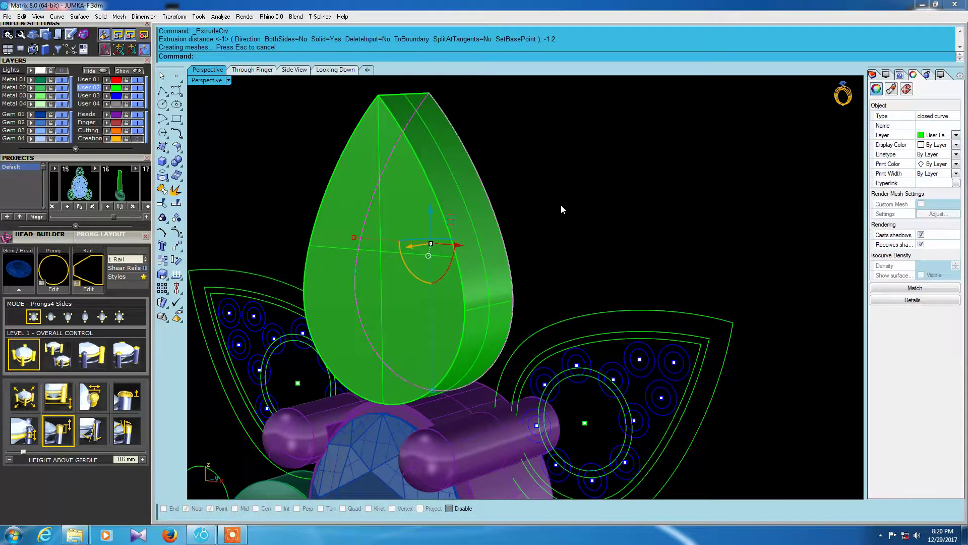
pyautogui.hotkey('ctrl', 'z')
# - Extrude the teardrop outline into a solid petal 1.2 thick
pyautogui.write('EXC')
pyautogui.press('Return')
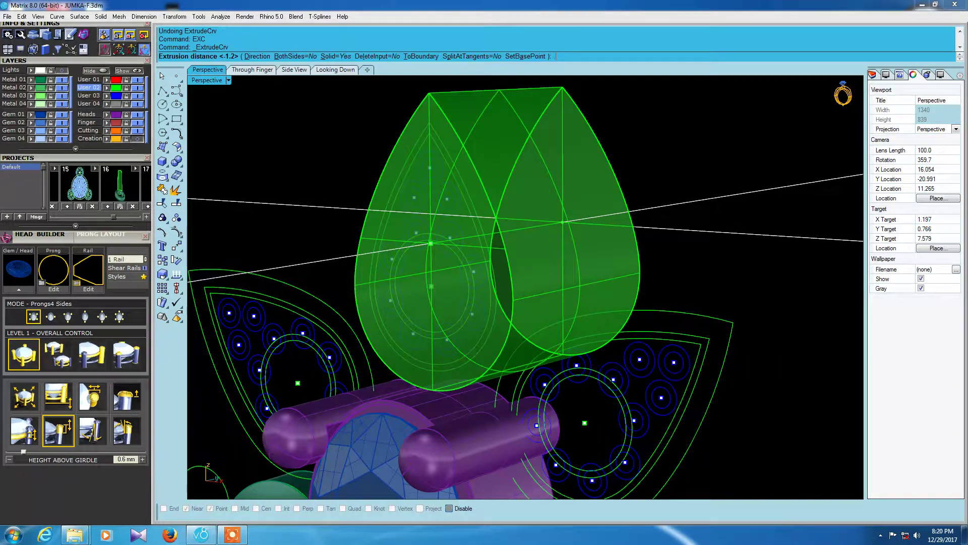
pyautogui.press('Escape')
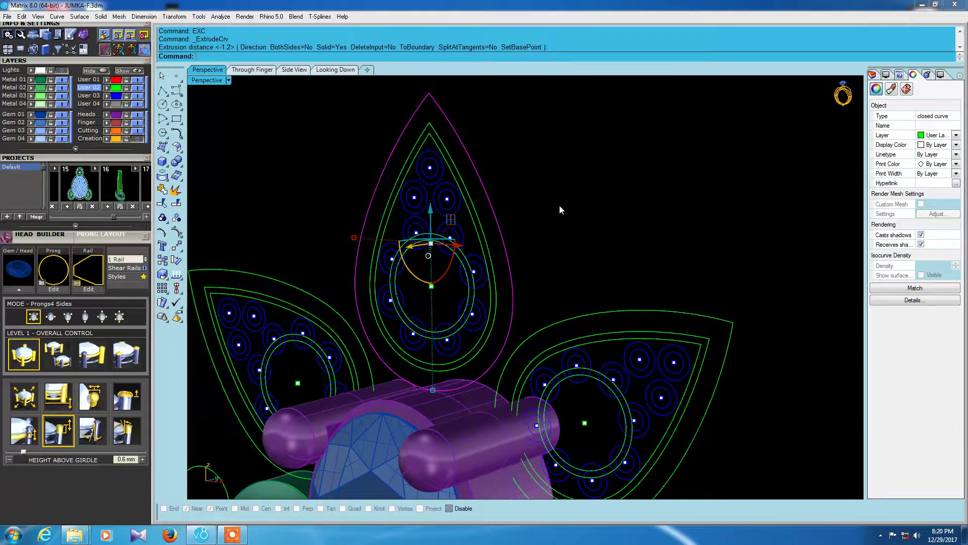
pyautogui.press('Return')
pyautogui.write('1.2')
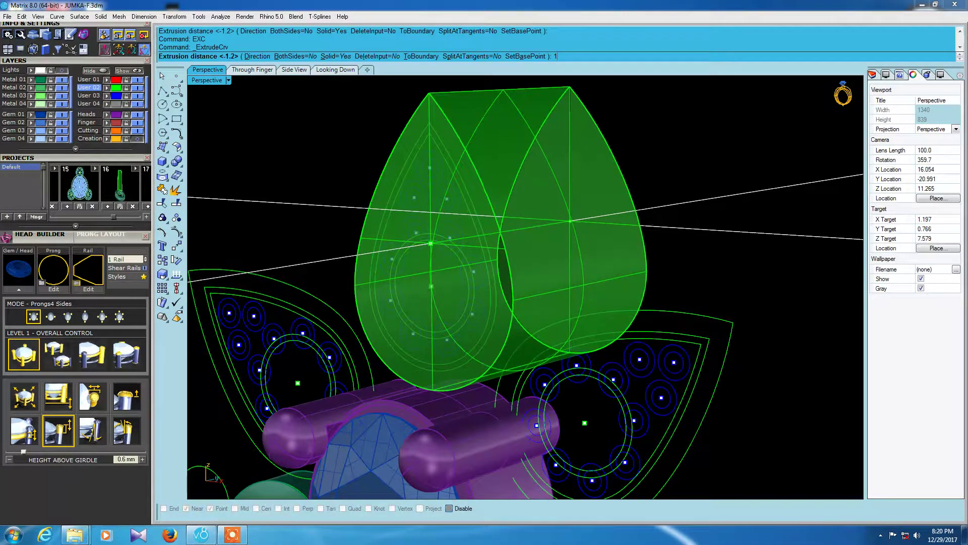
pyautogui.press('Return')
# - Extract the front face of the pear solid as a separate surface
pyautogui.click(577, 201)
pyautogui.moveTo(577, 201)
pyautogui.mouseDown(button='right')
pyautogui.moveTo(555, 242)
pyautogui.moveTo(594, 213)
pyautogui.mouseUp(button='right')
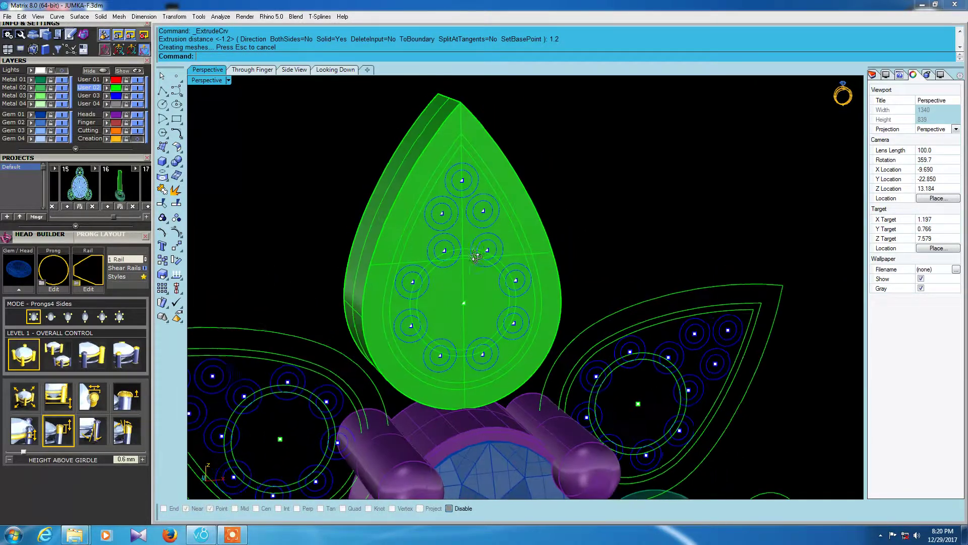
pyautogui.scroll(-5, 495, 274)
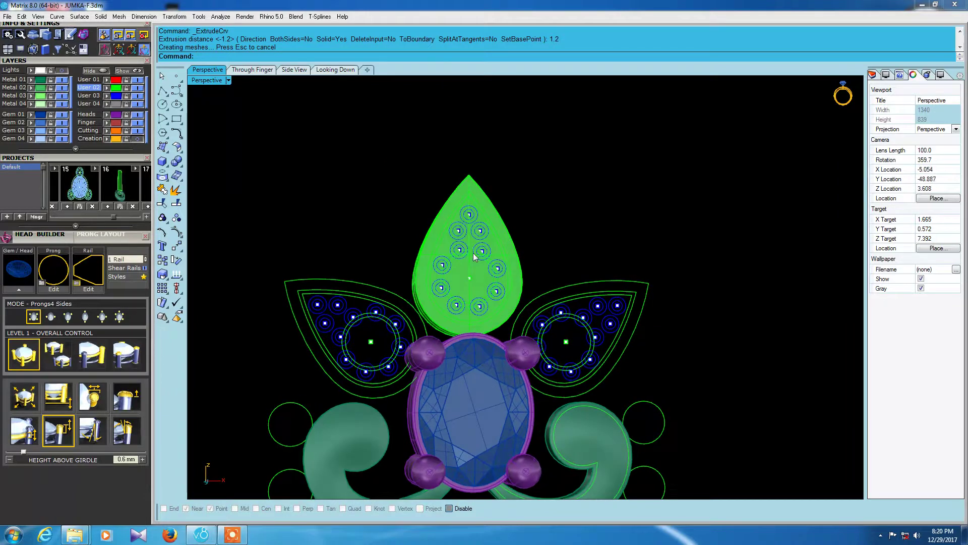
pyautogui.scroll(8, 489, 266)
pyautogui.moveTo(489, 266); pyautogui.dragTo(544, 246, button='right')
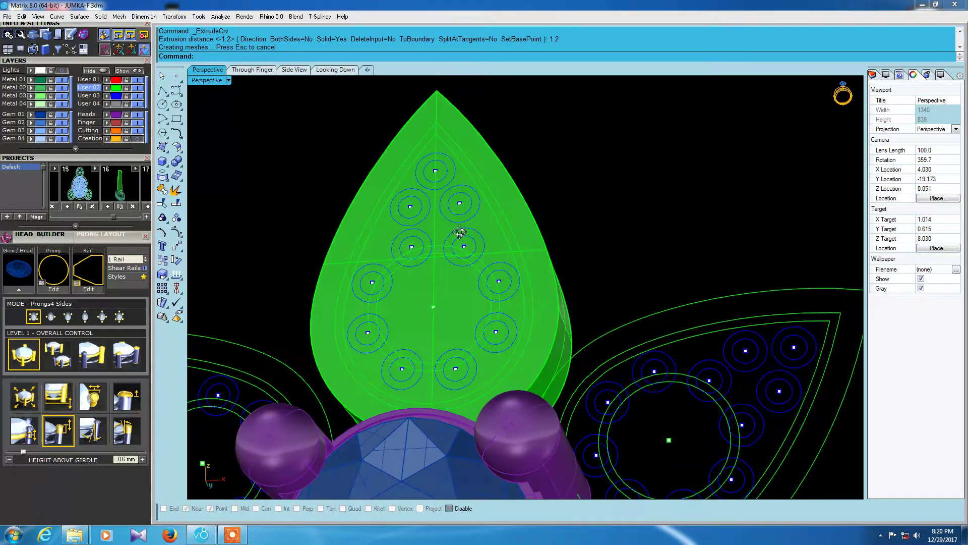
pyautogui.click(174, 165)
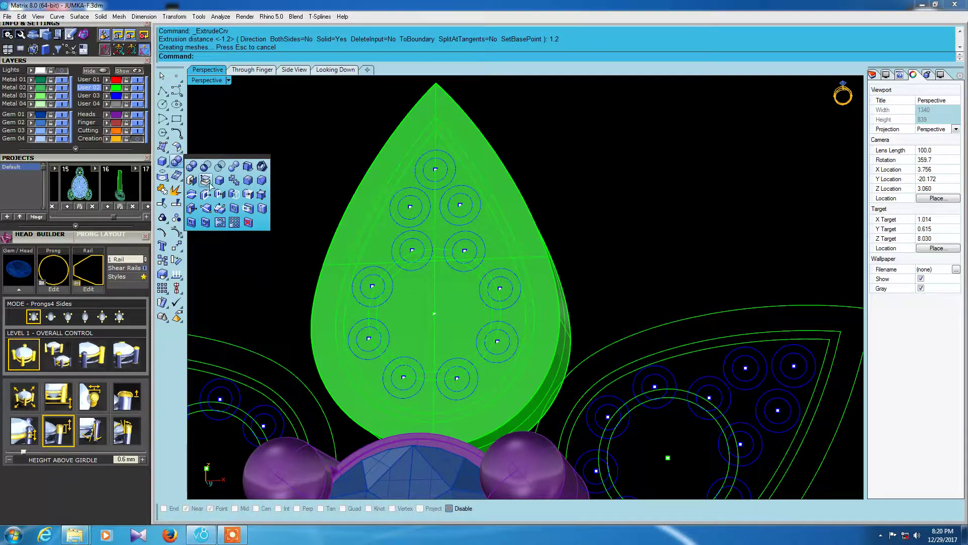
pyautogui.click(209, 183)
pyautogui.click(512, 217)
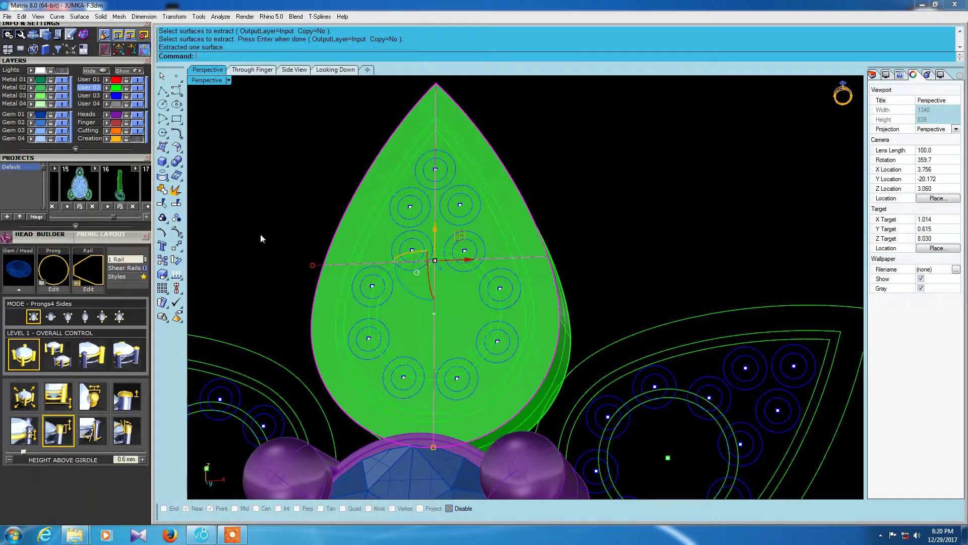
pyautogui.press('Return')
pyautogui.click(615, 201)
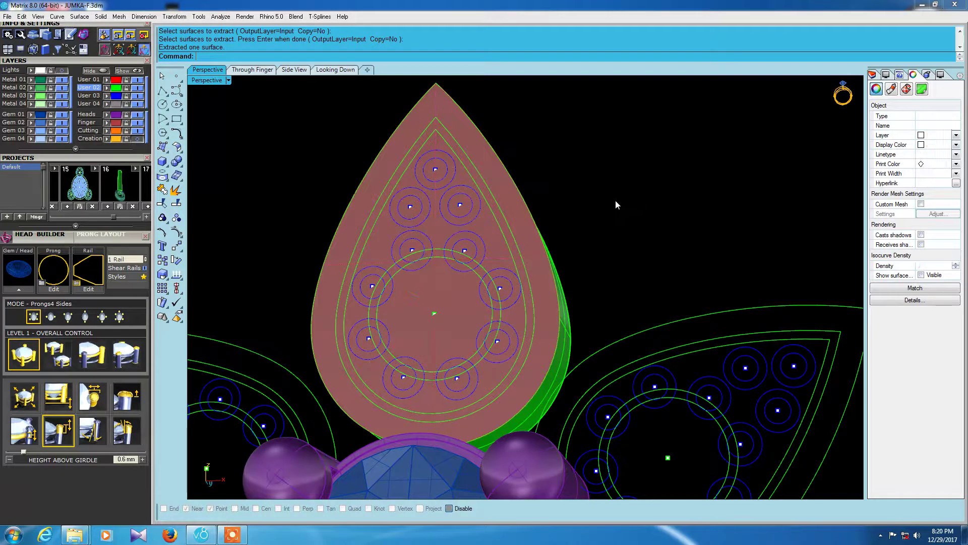
# - Split the extracted face into three pieces with the outline curve and delete the narrow band
pyautogui.scroll(5, 539, 251)
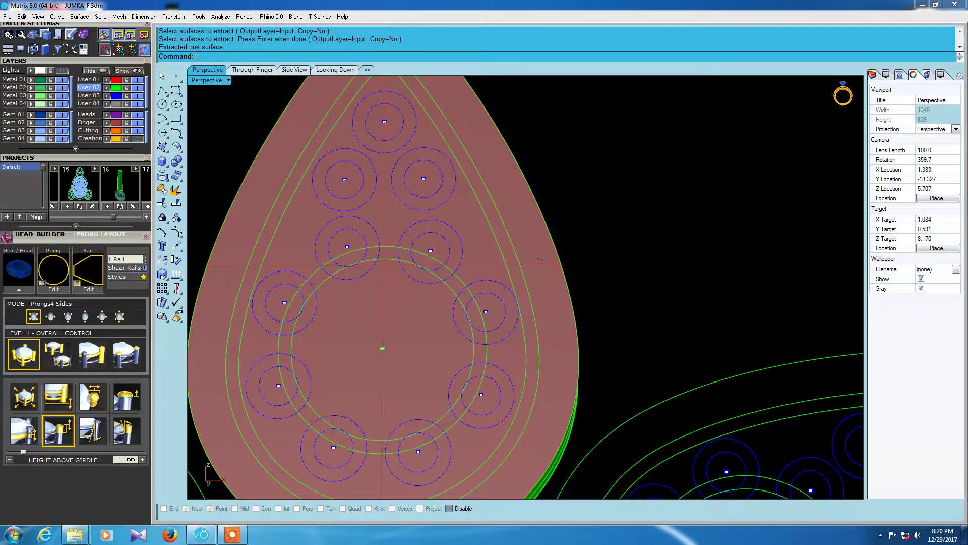
pyautogui.write('Split')
pyautogui.press('Return')
pyautogui.click(531, 250)
pyautogui.press('Return')
pyautogui.click(502, 250)
pyautogui.press('Return')
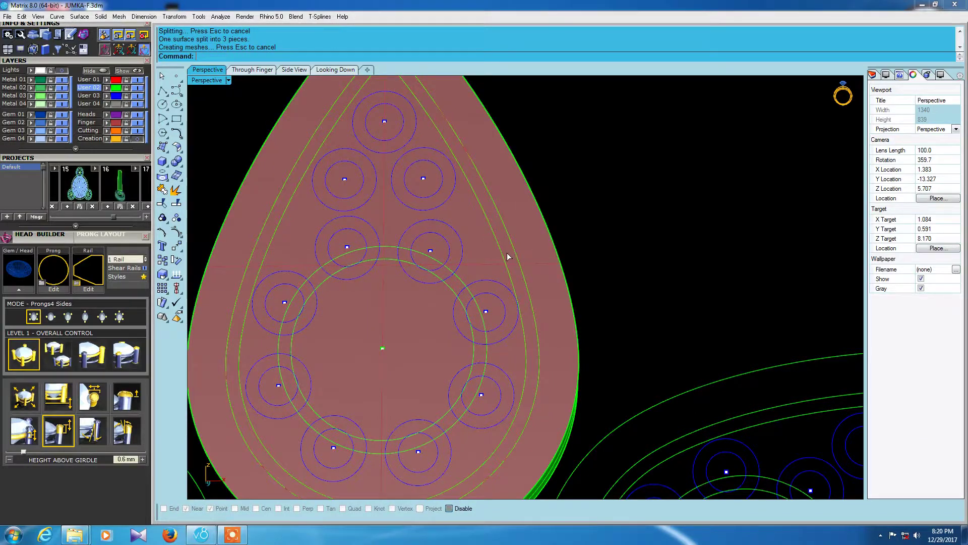
pyautogui.press('Delete')
# - Offset the inner teardrop piece 0.4 in the flipped, downward direction
pyautogui.click(486, 260)
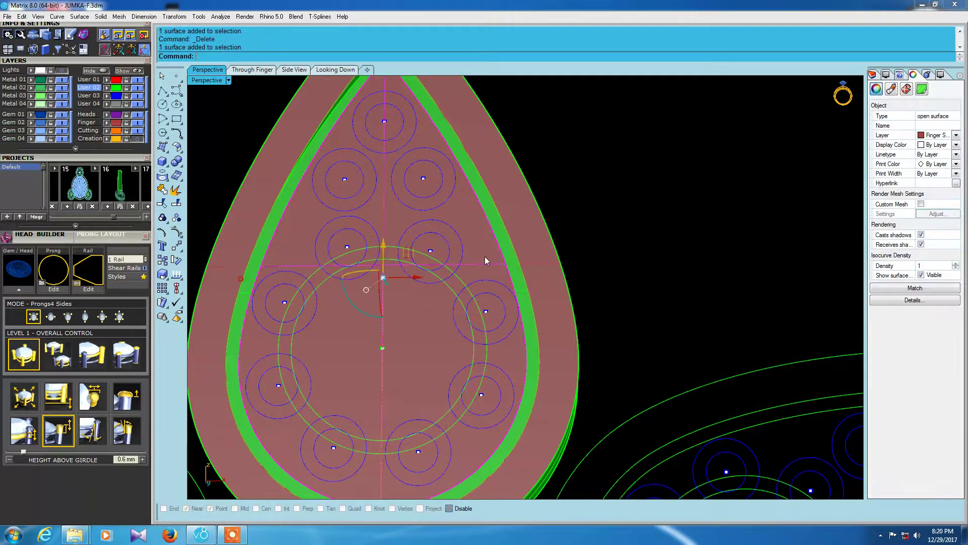
pyautogui.write('OS')
pyautogui.press('Return')
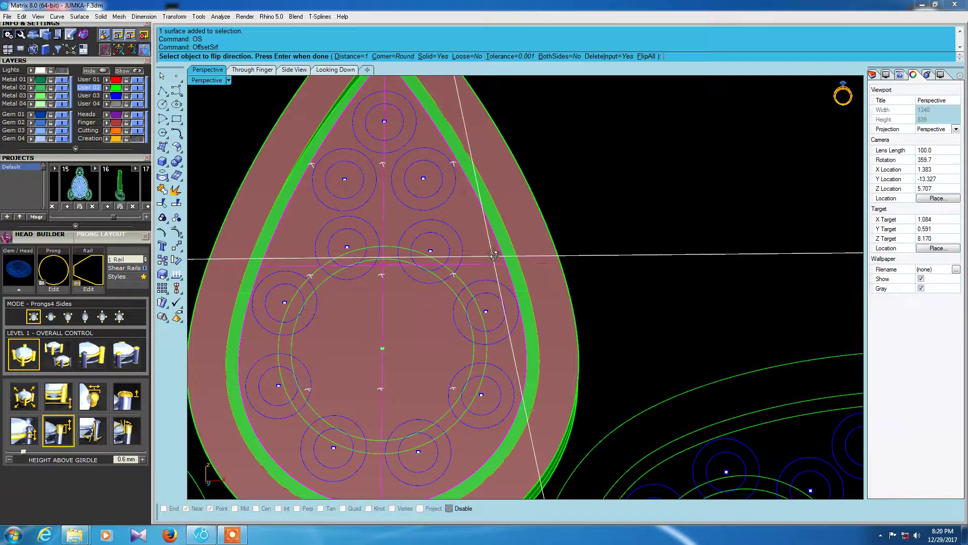
pyautogui.write('F')
pyautogui.press('Return')
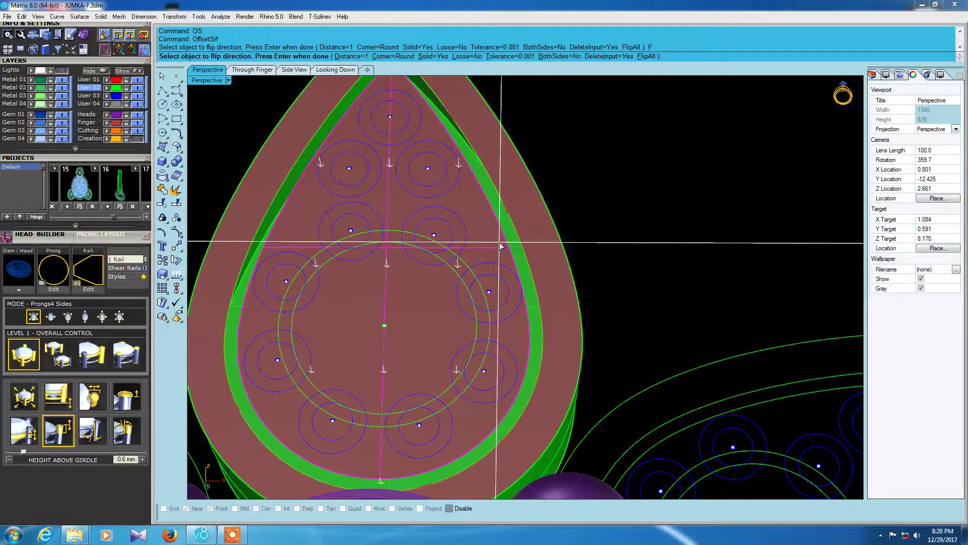
pyautogui.write('.4')
pyautogui.press('Return')
pyautogui.press('Return')
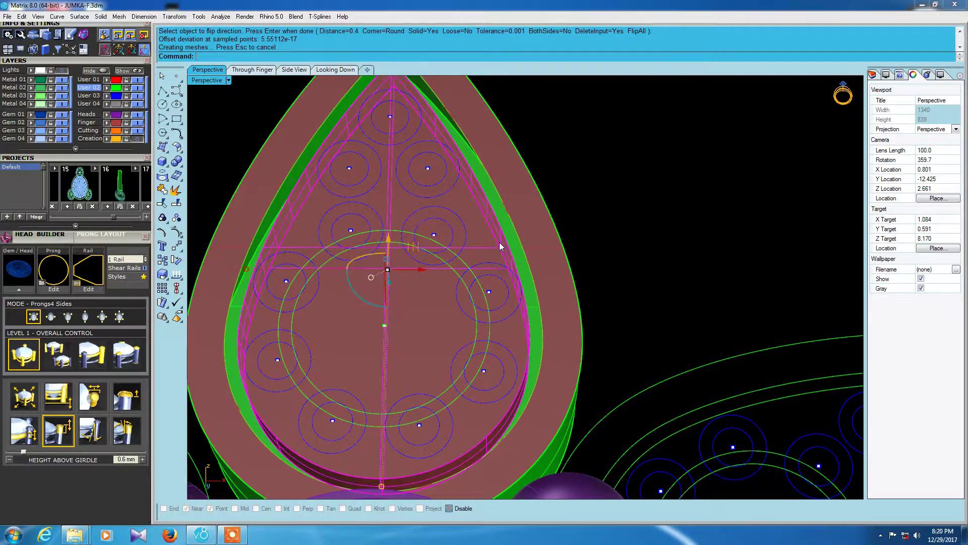
# - Redo the flipped 0.4 offset as an open surface with Solid=No, then delete the result
pyautogui.write('OS')
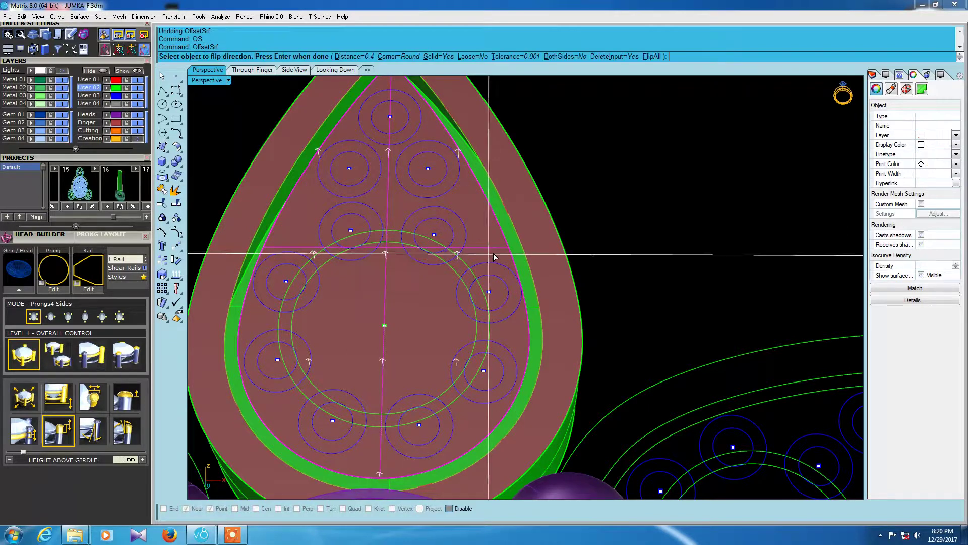
pyautogui.press('Return')
pyautogui.write('F')
pyautogui.press('Return')
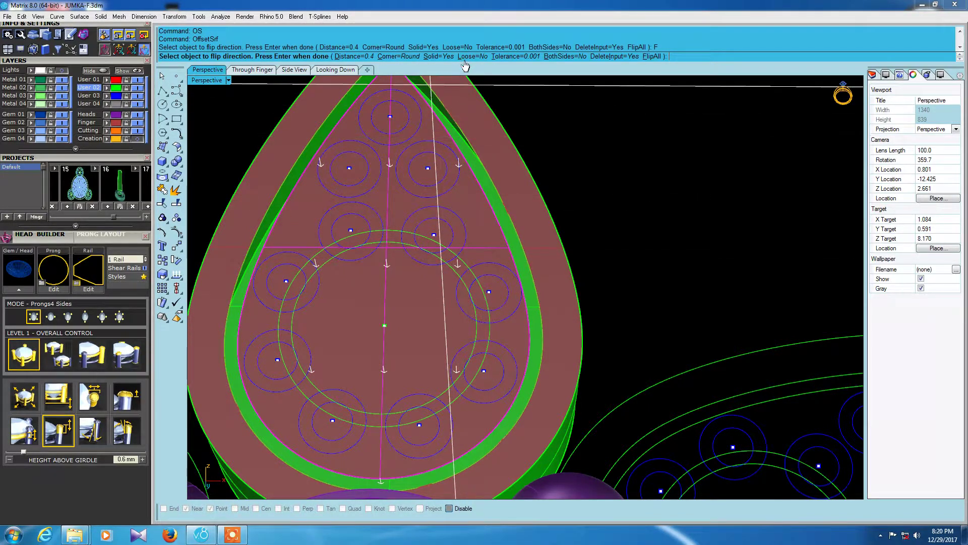
pyautogui.click(439, 57)
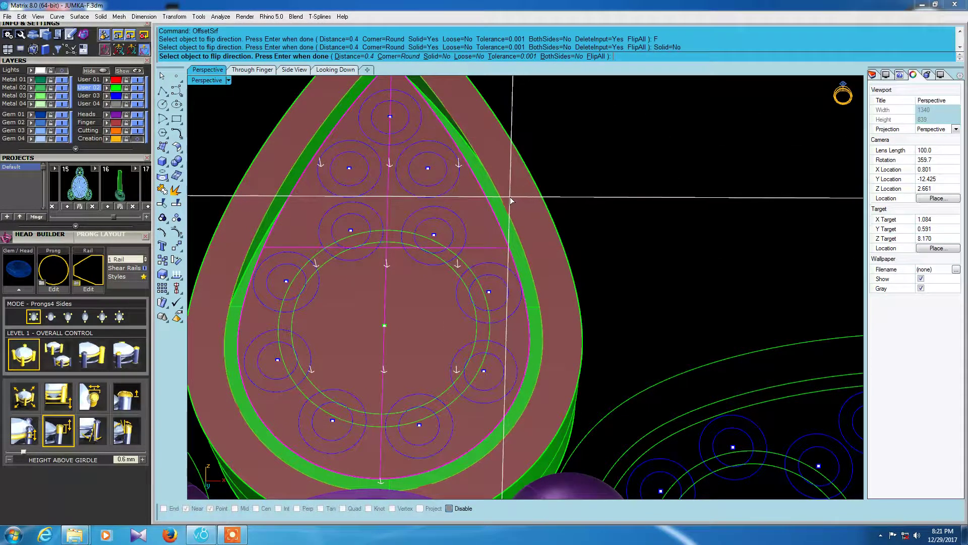
pyautogui.write('.4')
pyautogui.press('Return')
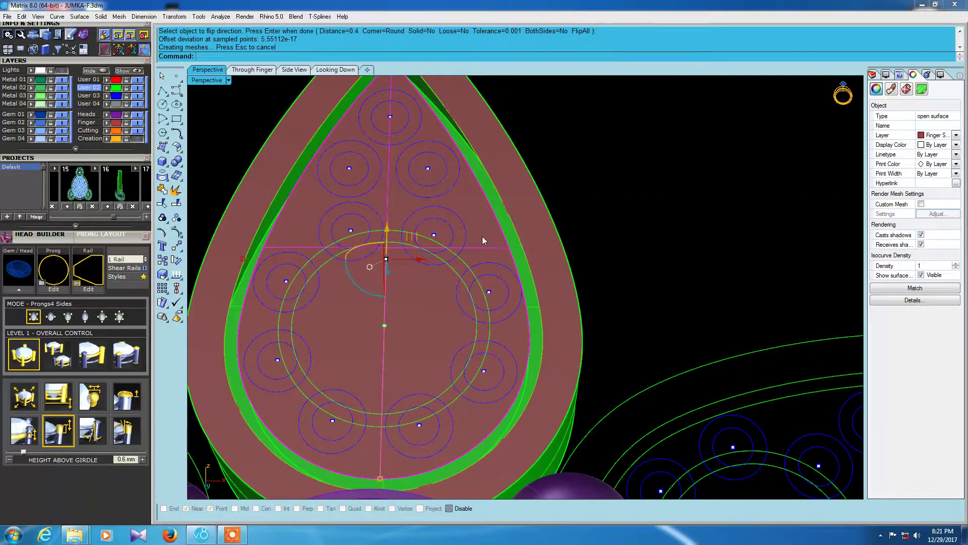
pyautogui.press('Delete')
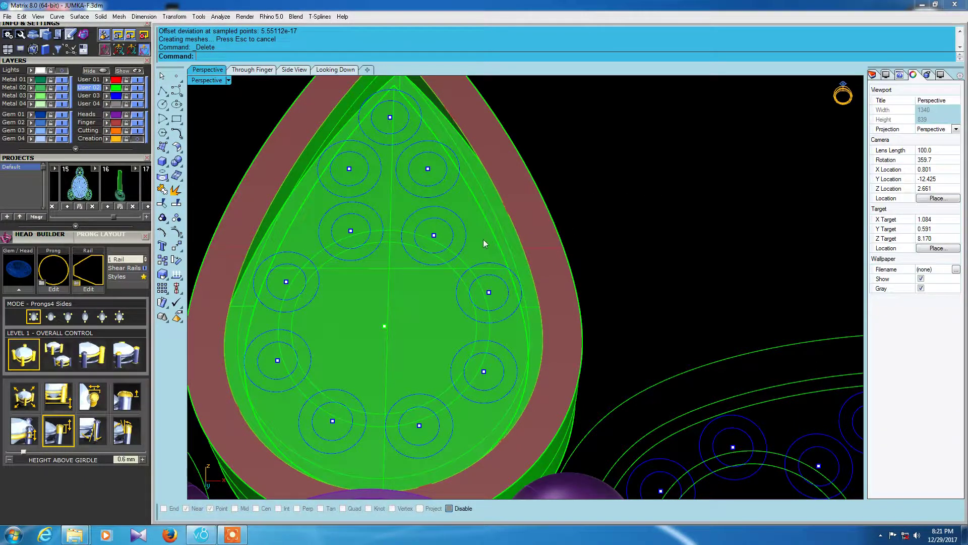
# - Move the inner teardrop surface onto the brown Finger layer
pyautogui.click(483, 240)
pyautogui.click(107, 122)
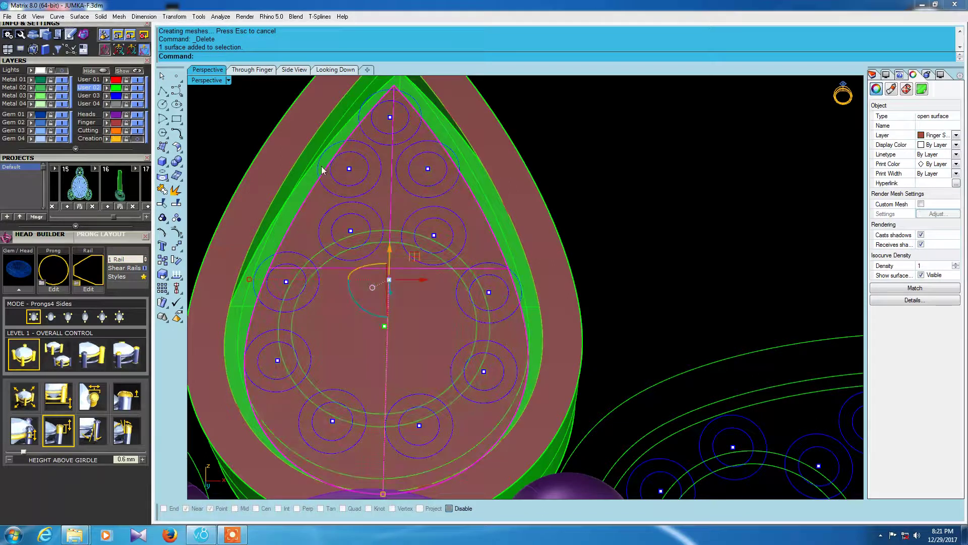
pyautogui.scroll(-3, 545, 292)
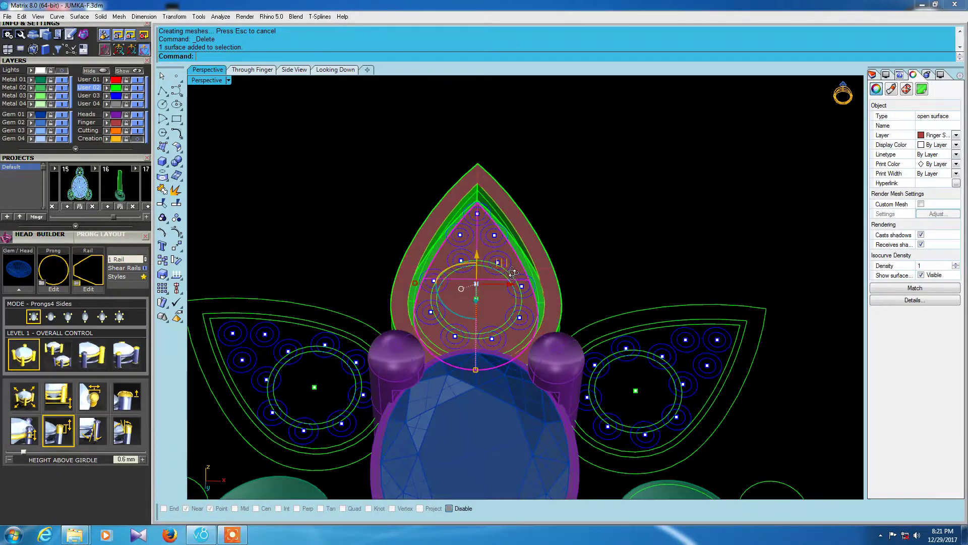
pyautogui.scroll(5, 487, 228)
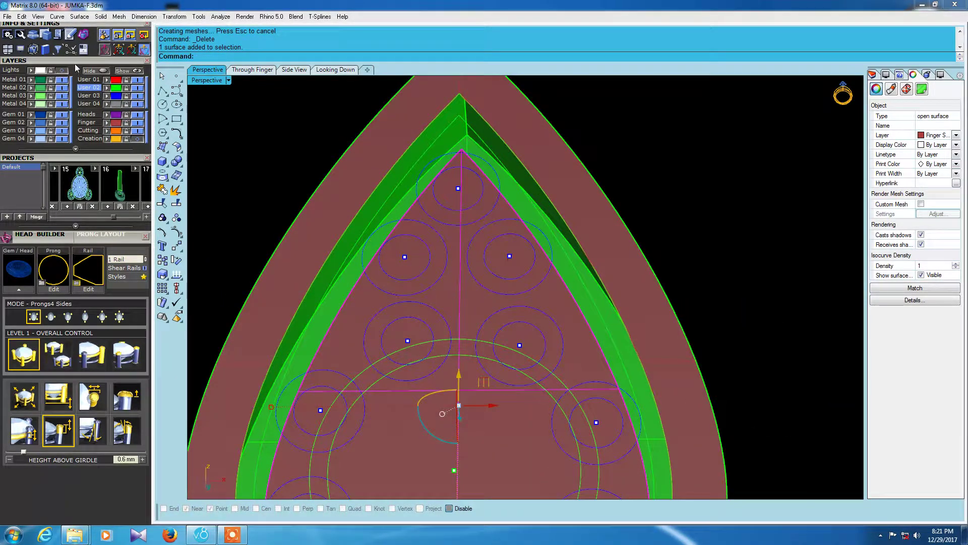
# - Duplicate the inner petal surface's border as a closed curve
pyautogui.scroll(3, 91, 91)
pyautogui.scroll(2, 94, 136)
pyautogui.scroll(3, 96, 182)
pyautogui.scroll(2, 100, 227)
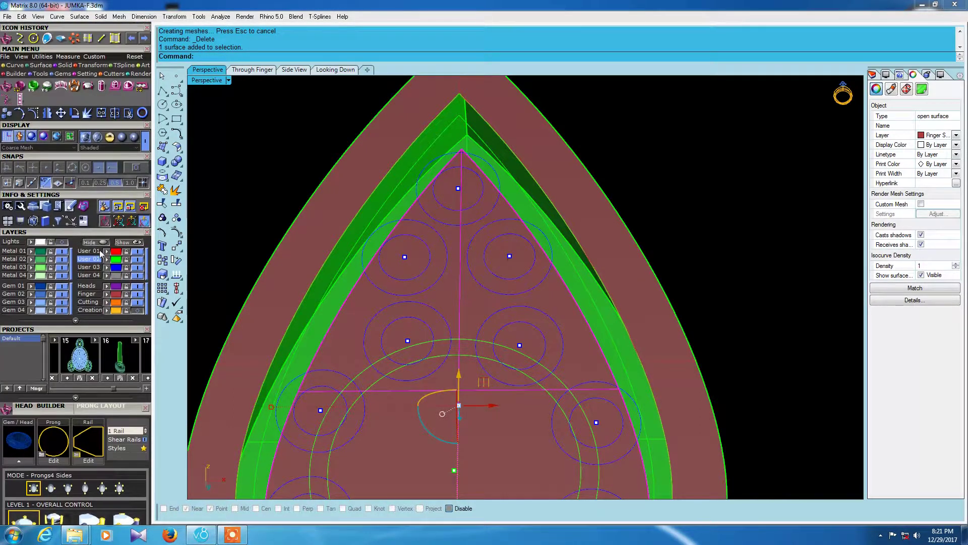
pyautogui.click(115, 39)
pyautogui.moveTo(498, 160)
pyautogui.keyDown('shift'); pyautogui.mouseDown(button='right')
pyautogui.moveTo(504, 252)
pyautogui.moveTo(495, 271)
pyautogui.mouseUp(button='right'); pyautogui.keyUp('shift')
pyautogui.press('Escape')
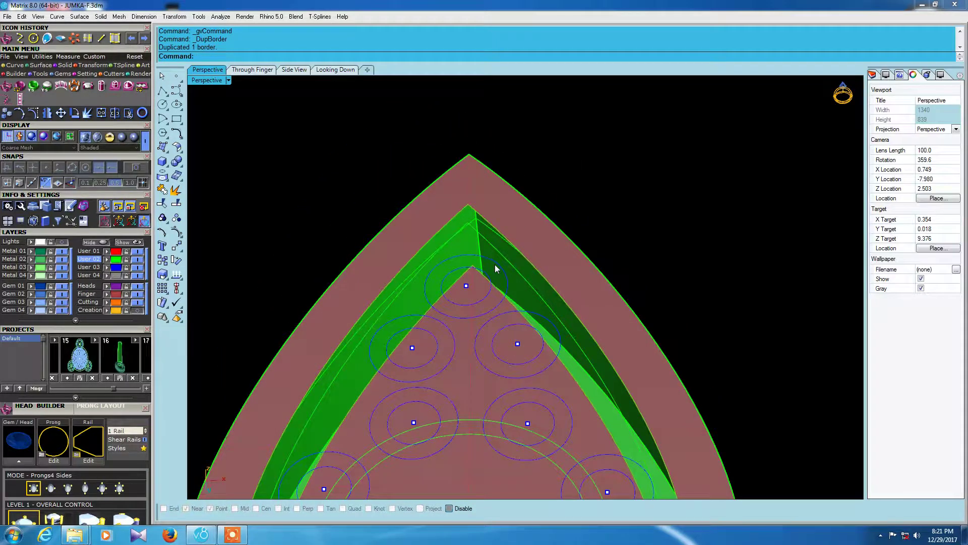
pyautogui.write('L')
pyautogui.scroll(2, 484, 267)
pyautogui.scroll(2, 471, 272)
# - Draw a short line with endpoint snapping from the prong corner to the petal tip apex
pyautogui.write('li')
pyautogui.press('Return')
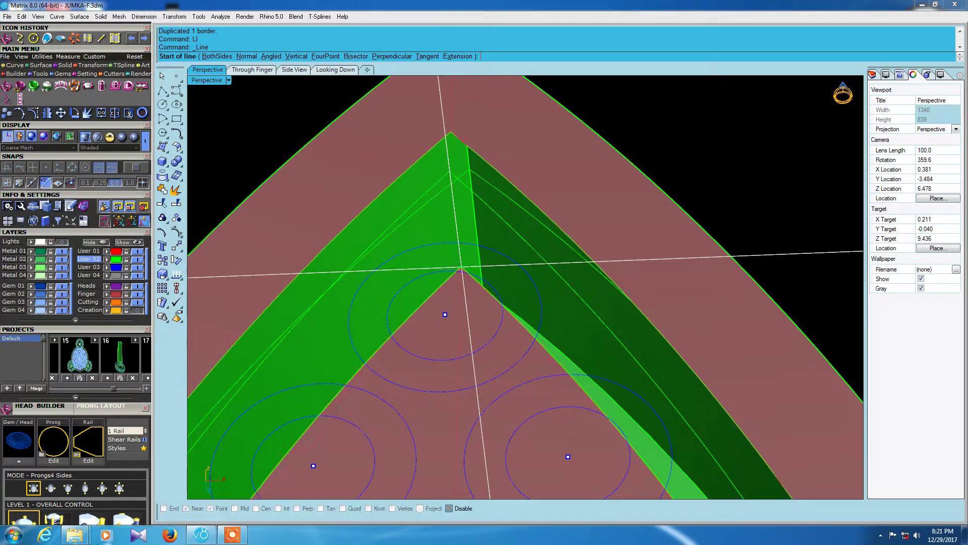
pyautogui.click(173, 508)
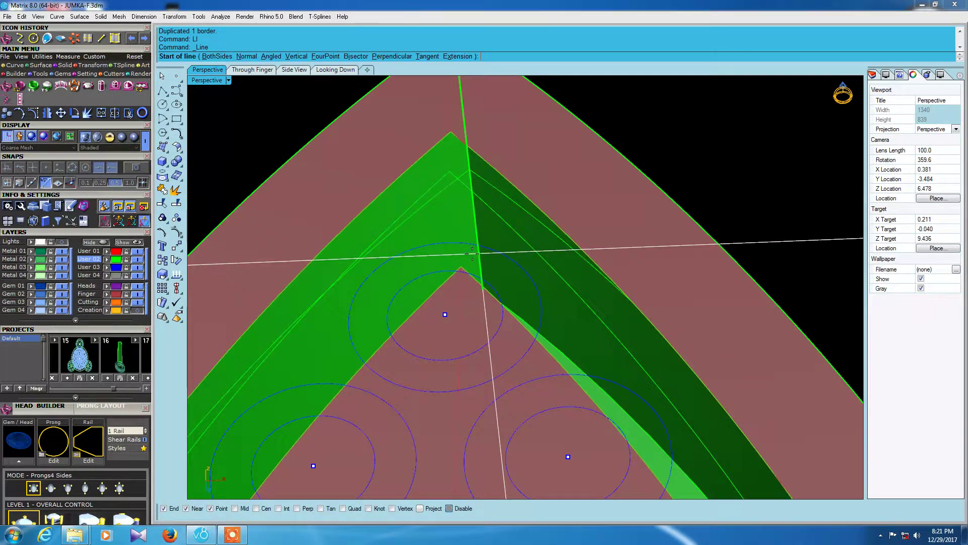
pyautogui.click(471, 256)
pyautogui.rightClick(473, 264)
pyautogui.click(460, 268)
pyautogui.click(452, 133)
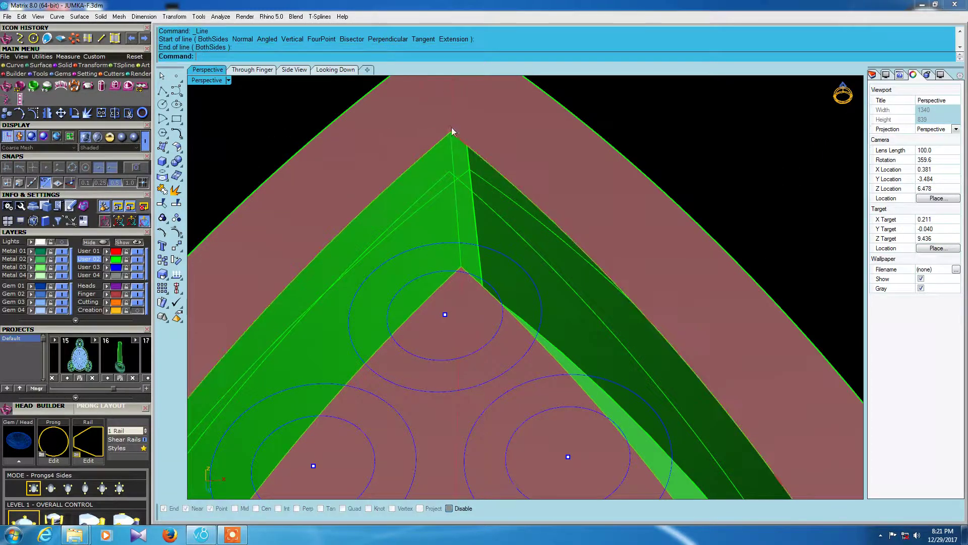
# - Sweep a two-rail inner wall surface along the petal's two edges using the cross-section curve
pyautogui.write('S2')
pyautogui.press('Return')
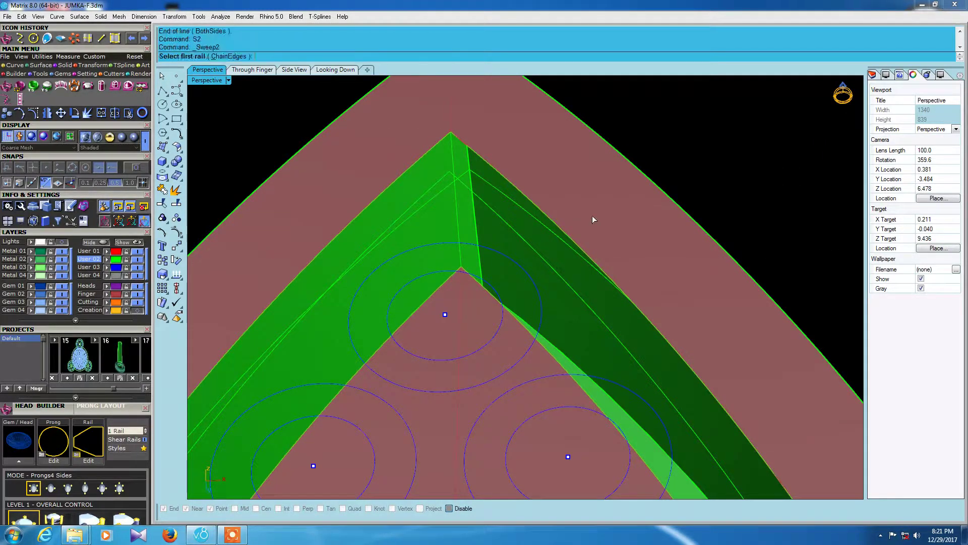
pyautogui.click(550, 216)
pyautogui.click(580, 241)
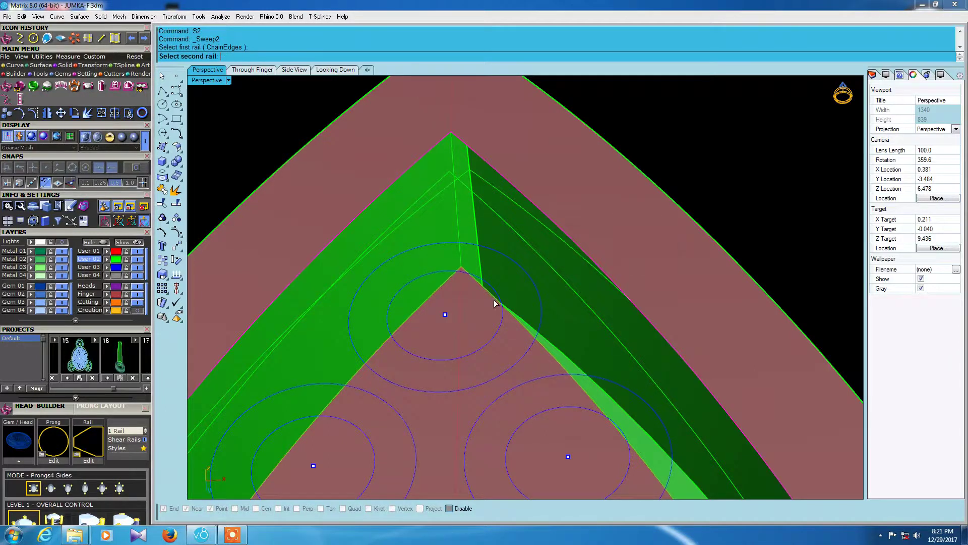
pyautogui.click(507, 303)
pyautogui.click(527, 323)
pyautogui.click(461, 228)
pyautogui.press('Return')
pyautogui.click(540, 255)
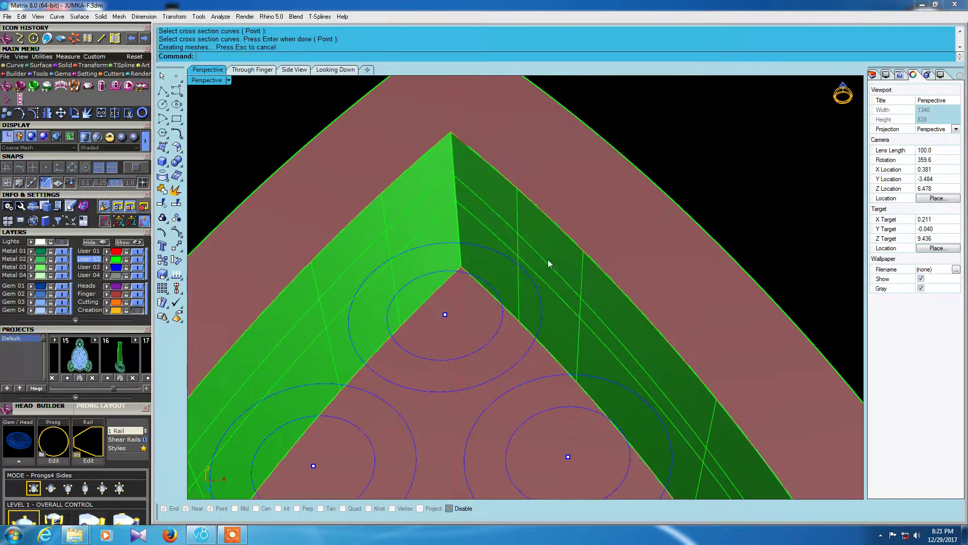
pyautogui.scroll(-8, 550, 263)
# - Join the pear-shaped petal's four surfaces into one closed solid
pyautogui.moveTo(614, 218); pyautogui.dragTo(573, 264)
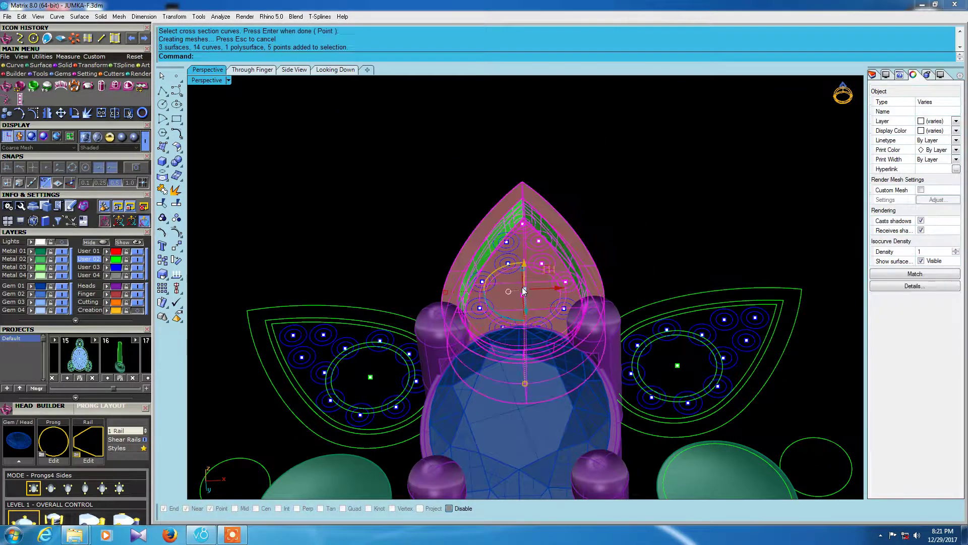
pyautogui.hotkey('ctrl', 'j')
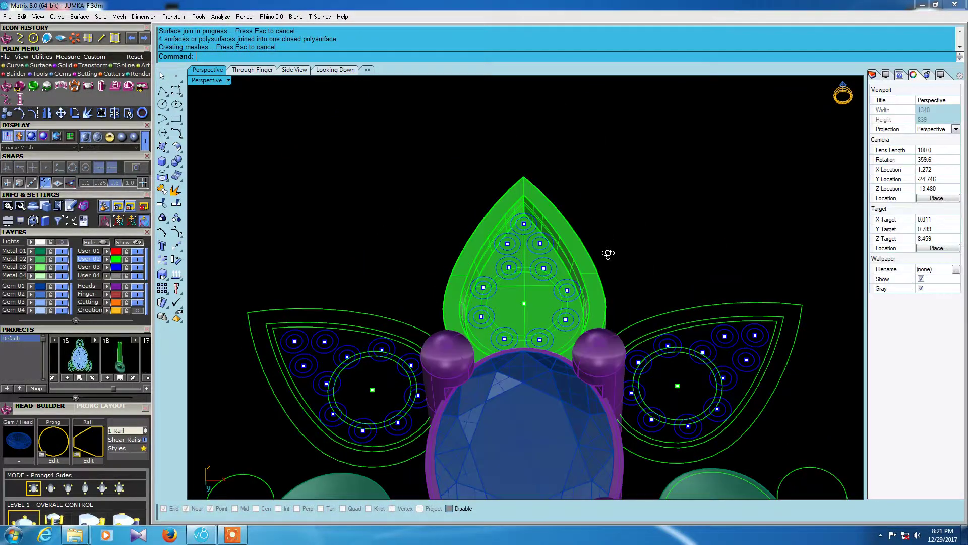
pyautogui.moveTo(600, 229); pyautogui.dragTo(577, 255, button='right')
pyautogui.click(577, 255)
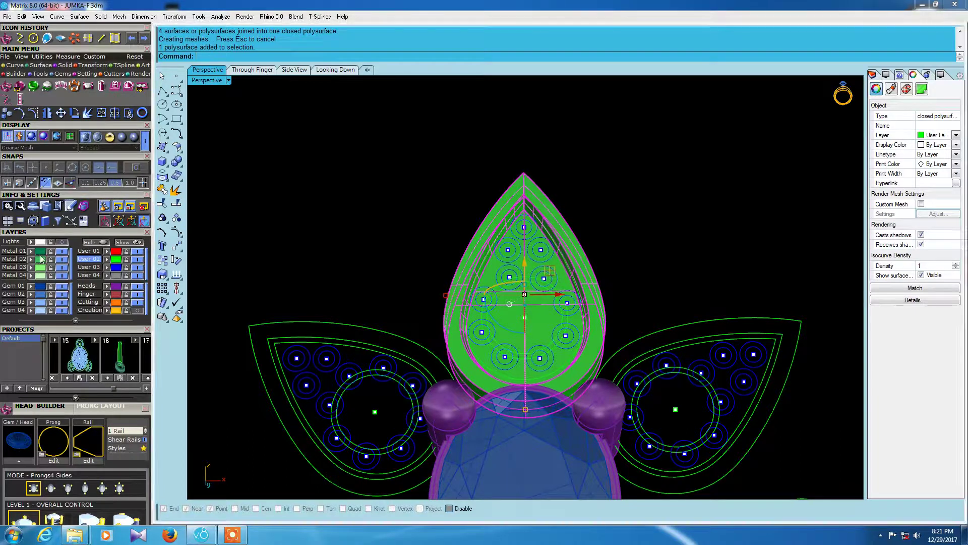
pyautogui.press('Escape')
# - Delete the teardrop's gem layout curves and points
pyautogui.moveTo(289, 224)
pyautogui.mouseDown(button='right')
pyautogui.moveTo(353, 237)
pyautogui.moveTo(395, 165)
pyautogui.mouseUp(button='right')
pyautogui.scroll(5, 397, 251)
pyautogui.scroll(-5, 395, 247)
pyautogui.moveTo(528, 338); pyautogui.dragTo(528, 337)
pyautogui.press('Delete')
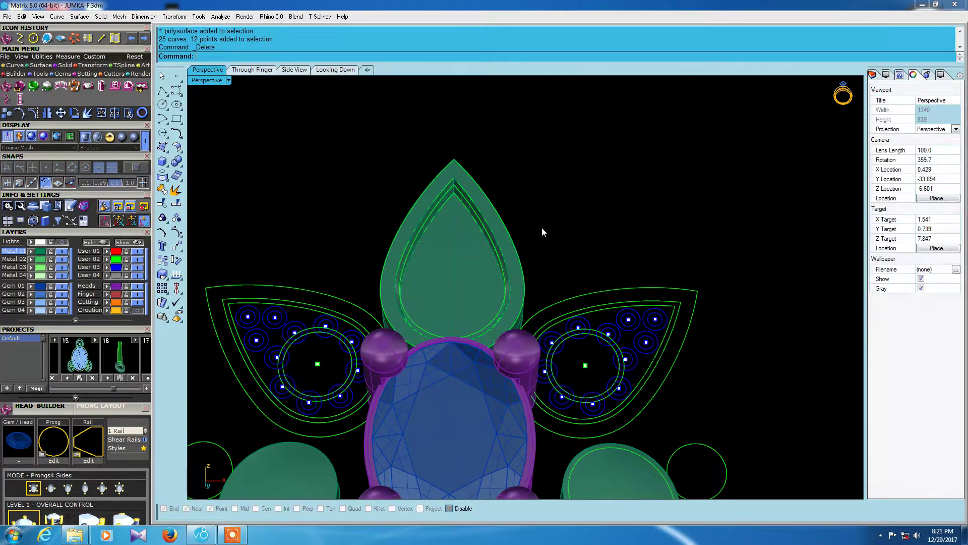
pyautogui.scroll(5, 481, 265)
# - Orbit around the teardrop to inspect it, returning to a front view with the solid selected
pyautogui.moveTo(467, 280)
pyautogui.mouseDown(button='right')
pyautogui.moveTo(451, 288)
pyautogui.moveTo(470, 269)
pyautogui.mouseUp(button='right')
pyautogui.scroll(-4, 445, 266)
pyautogui.scroll(1, 500, 283)
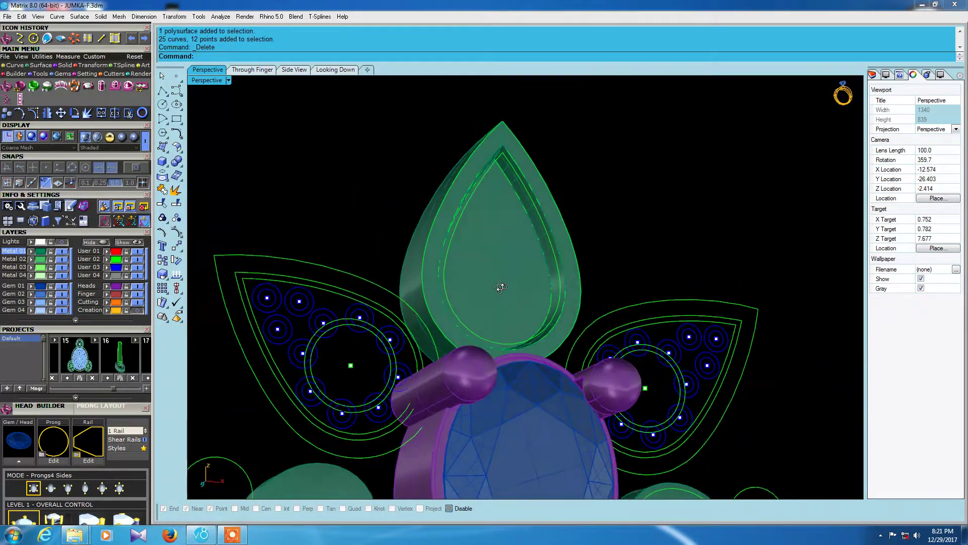
pyautogui.scroll(2, 506, 261)
pyautogui.scroll(2, 511, 246)
pyautogui.moveTo(512, 243)
pyautogui.mouseDown(button='right')
pyautogui.moveTo(503, 303)
pyautogui.moveTo(523, 294)
pyautogui.moveTo(514, 271)
pyautogui.moveTo(456, 331)
pyautogui.moveTo(498, 324)
pyautogui.moveTo(514, 303)
pyautogui.moveTo(674, 342)
pyautogui.moveTo(534, 350)
pyautogui.moveTo(556, 334)
pyautogui.mouseUp(button='right')
pyautogui.moveTo(500, 372); pyautogui.dragTo(521, 367, button='right')
pyautogui.click(494, 372)
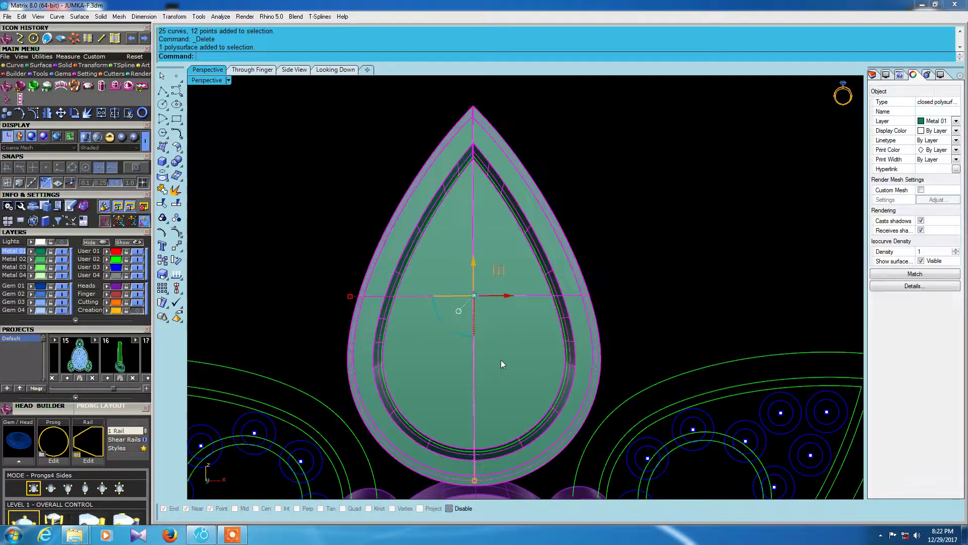
# - Extract the vertical centre isocurve from the teardrop solid
pyautogui.click(162, 177)
pyautogui.click(234, 194)
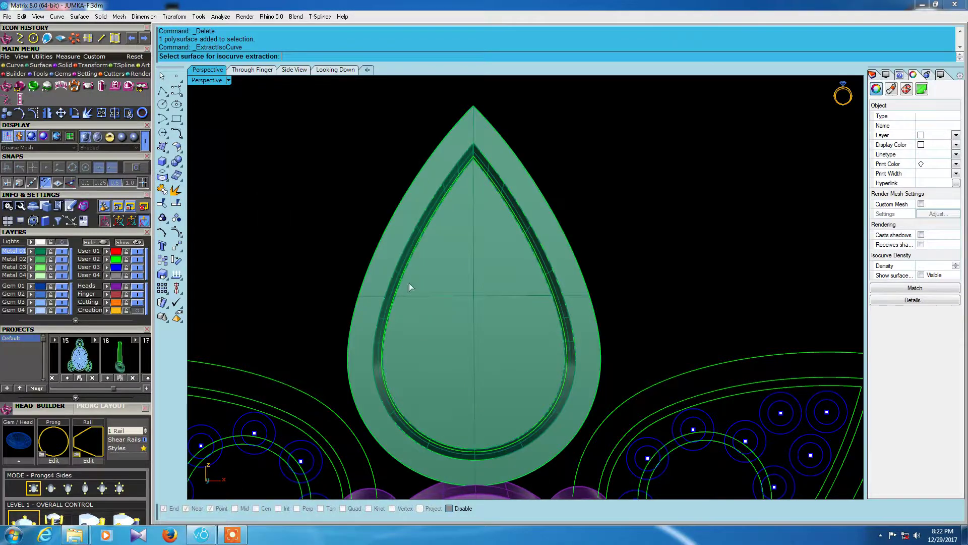
pyautogui.click(451, 300)
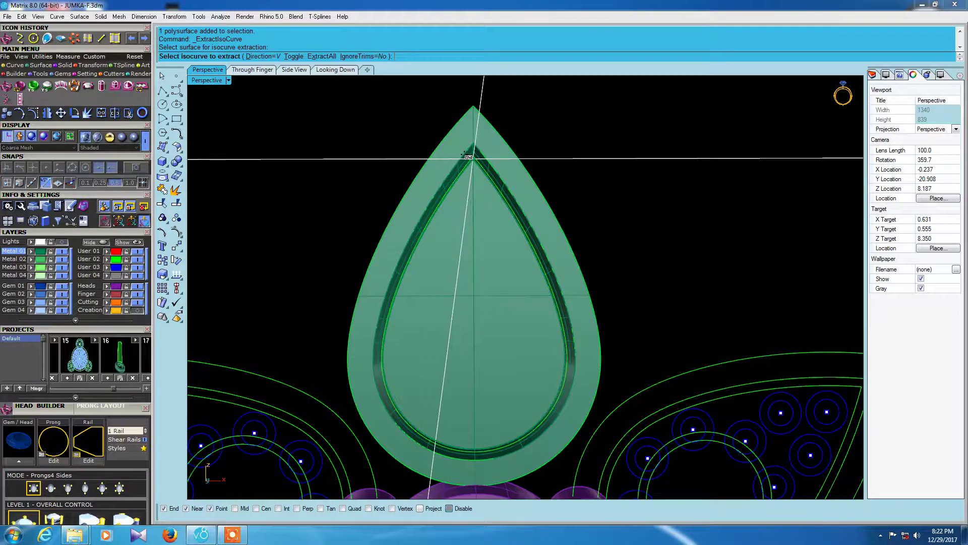
pyautogui.press('Return')
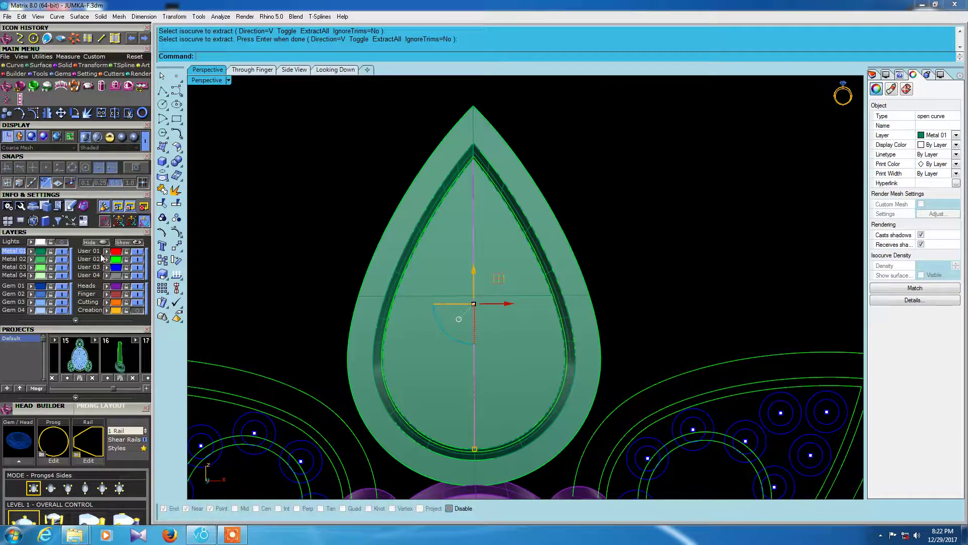
pyautogui.press('Escape')
pyautogui.moveTo(382, 283); pyautogui.dragTo(392, 259, button='right')
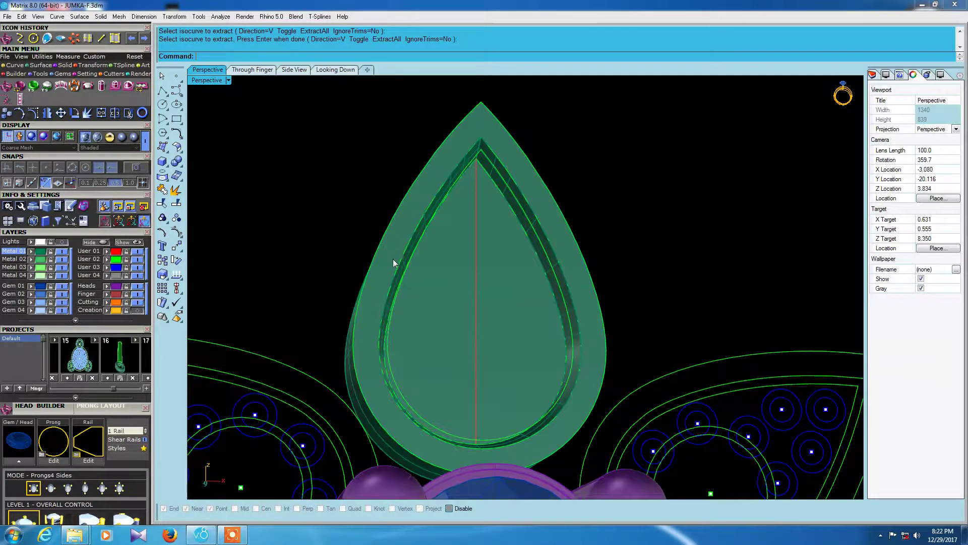
pyautogui.scroll(2, 567, 348)
# - Begin placing a 1.4 mm gem on the teardrop surface via F6 Gem on Surface
pyautogui.click(493, 348)
pyautogui.scroll(-4, 492, 348)
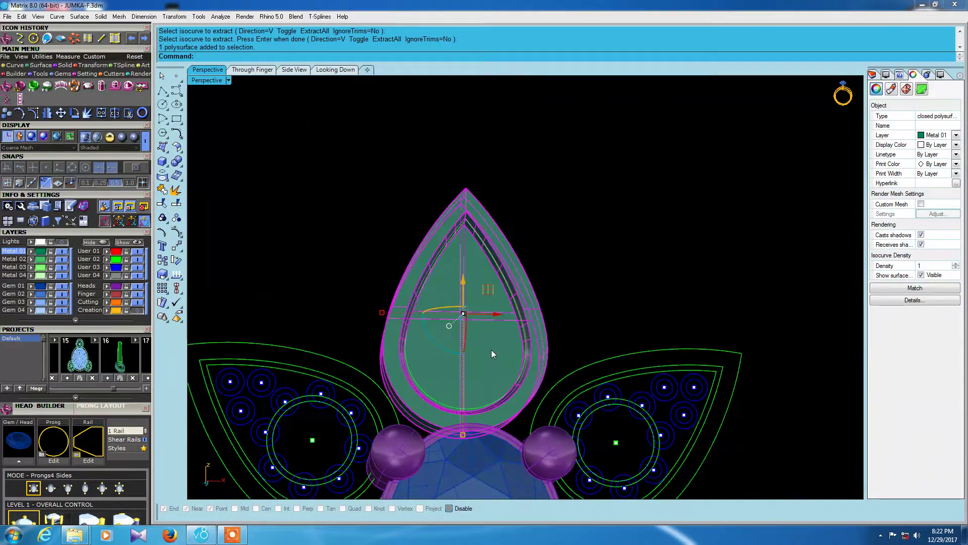
pyautogui.press('F6')
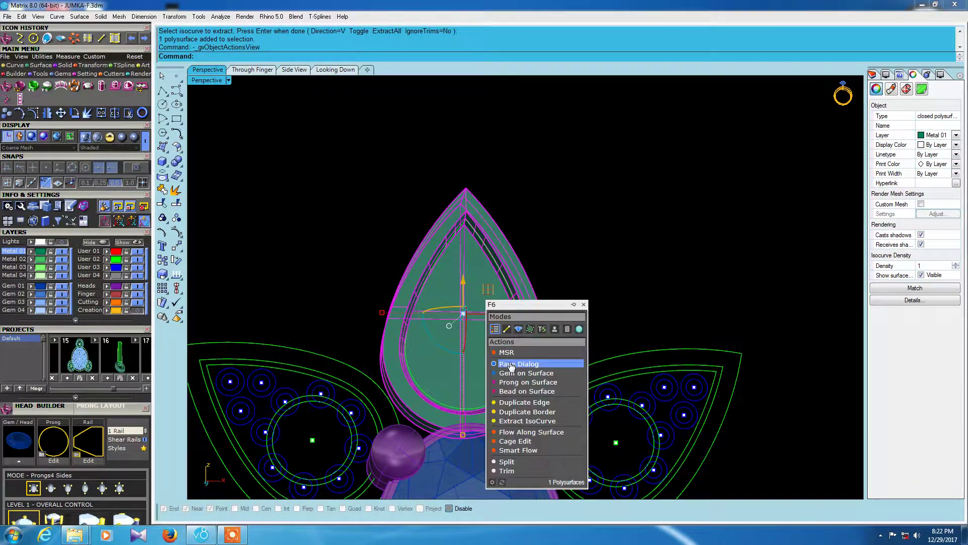
pyautogui.click(513, 373)
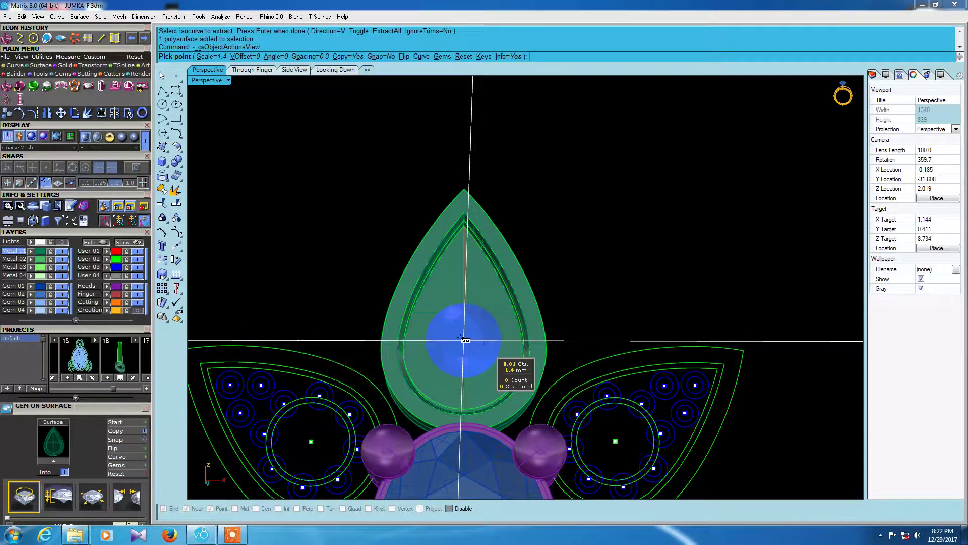
# - Place a round 1.4 mm gem at the teardrop's centre
pyautogui.click(464, 341)
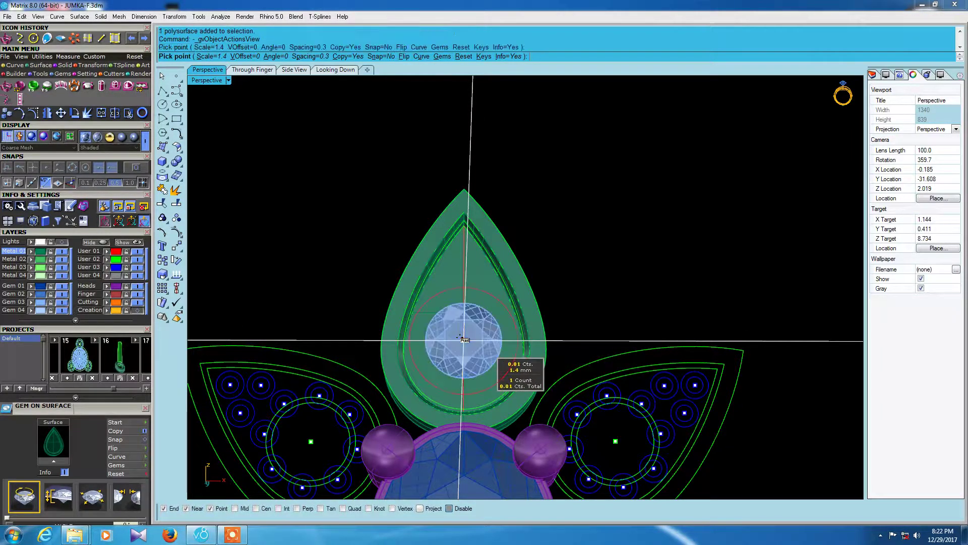
pyautogui.rightClick(473, 363)
pyautogui.scroll(-2, 545, 331)
pyautogui.scroll(3, 499, 362)
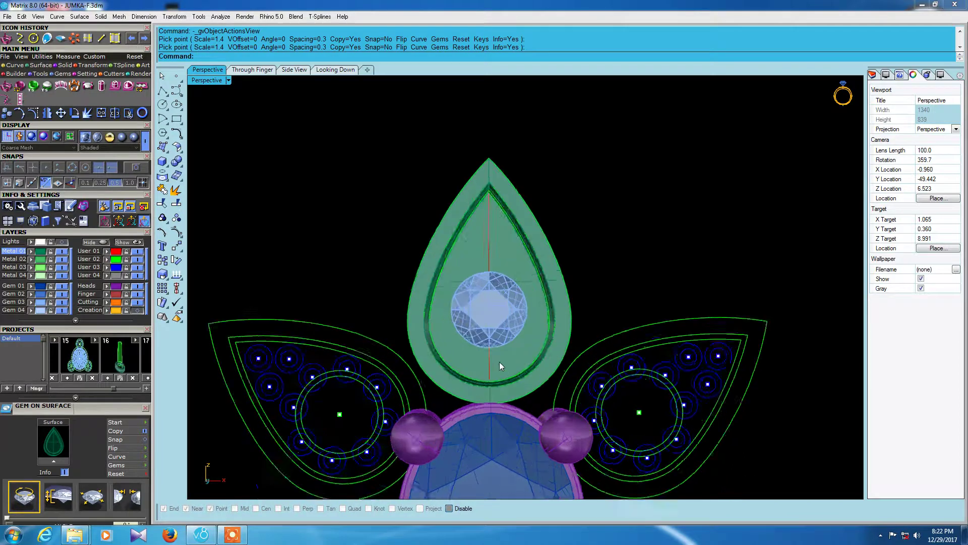
pyautogui.scroll(3, 501, 359)
# - Start Prong on Surface on the teardrop solid
pyautogui.click(502, 359)
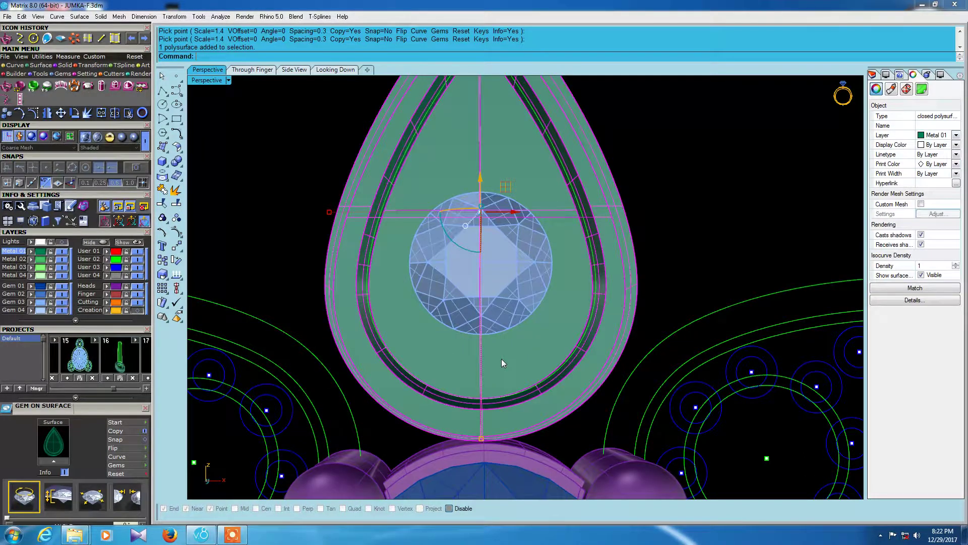
pyautogui.rightClick(501, 359)
pyautogui.click(524, 386)
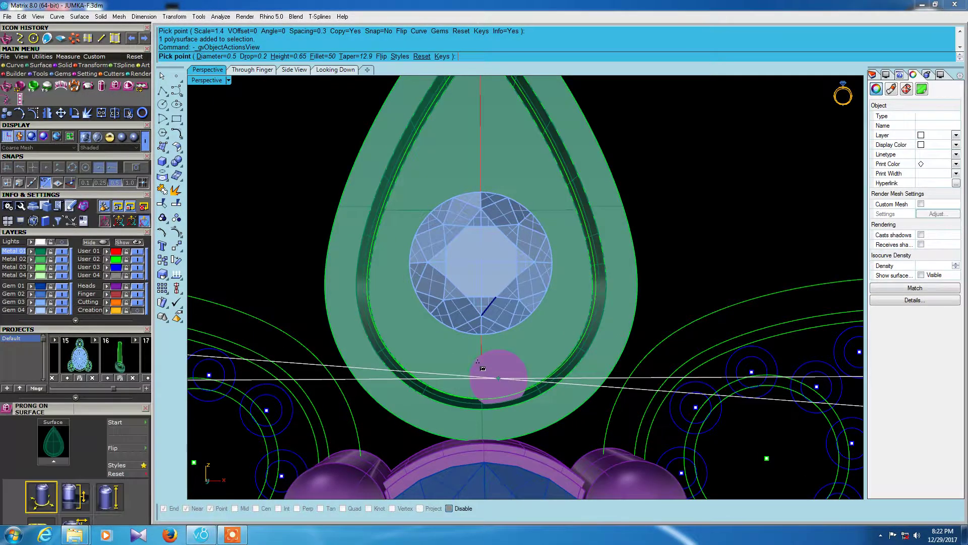
# - Flip prong orientation and place five 0.5 prongs: above, below and three along the gem's right
pyautogui.click(383, 57)
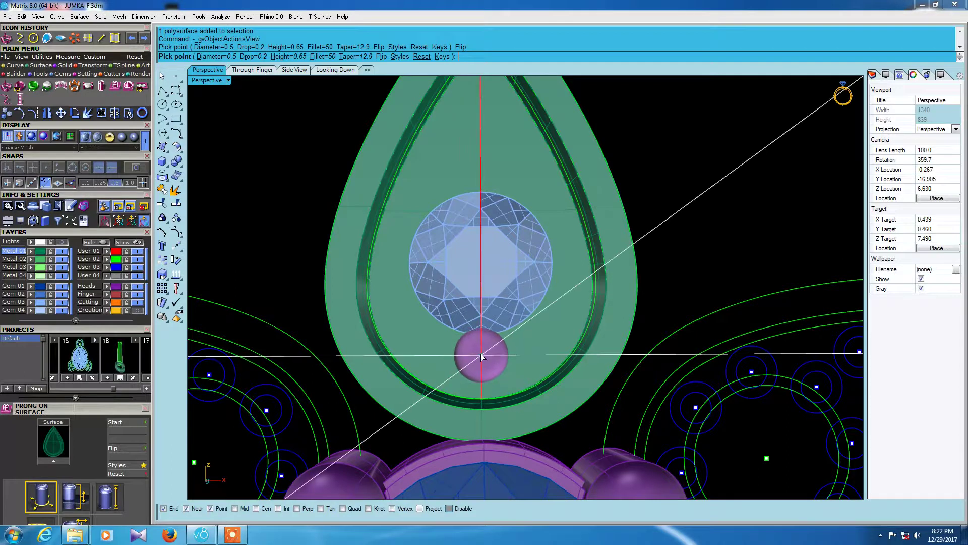
pyautogui.click(482, 353)
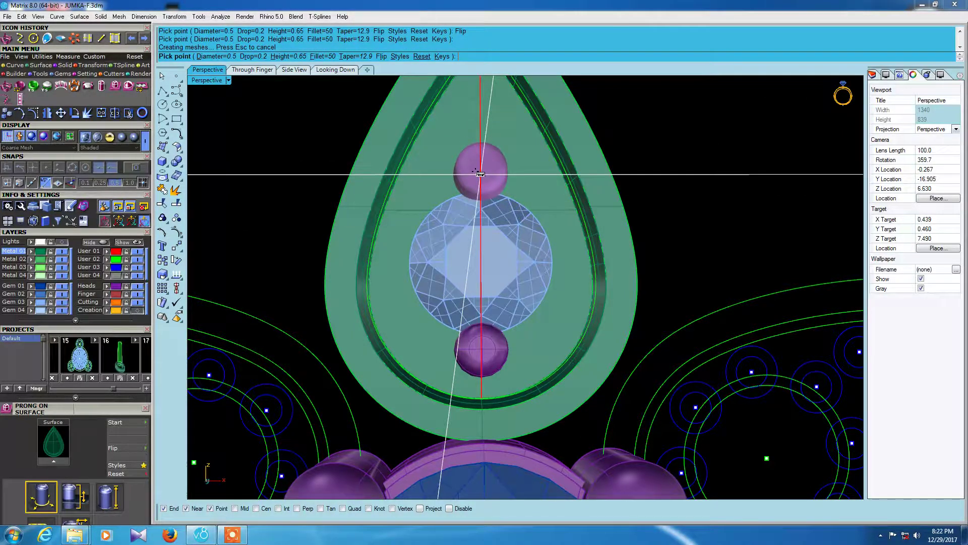
pyautogui.click(480, 174)
pyautogui.scroll(2, 560, 227)
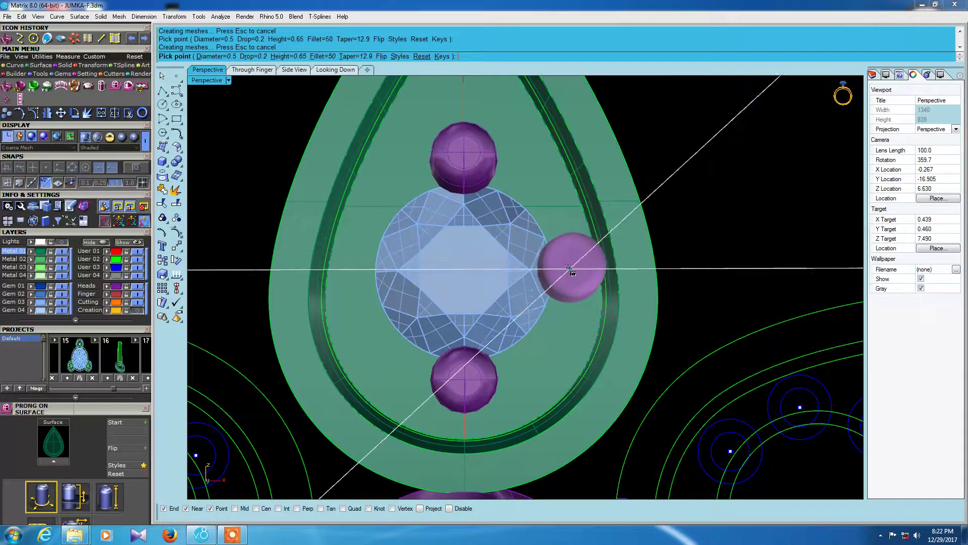
pyautogui.scroll(3, 576, 276)
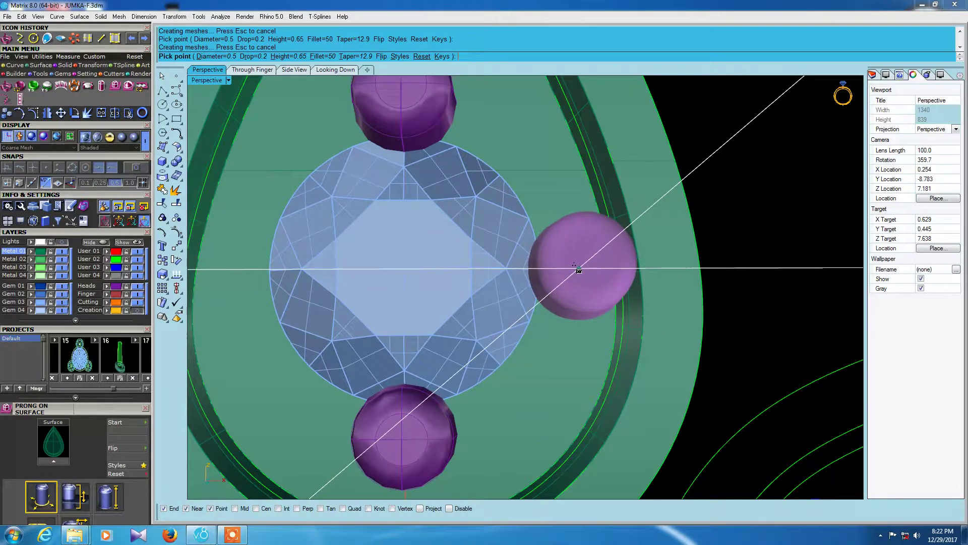
pyautogui.click(579, 270)
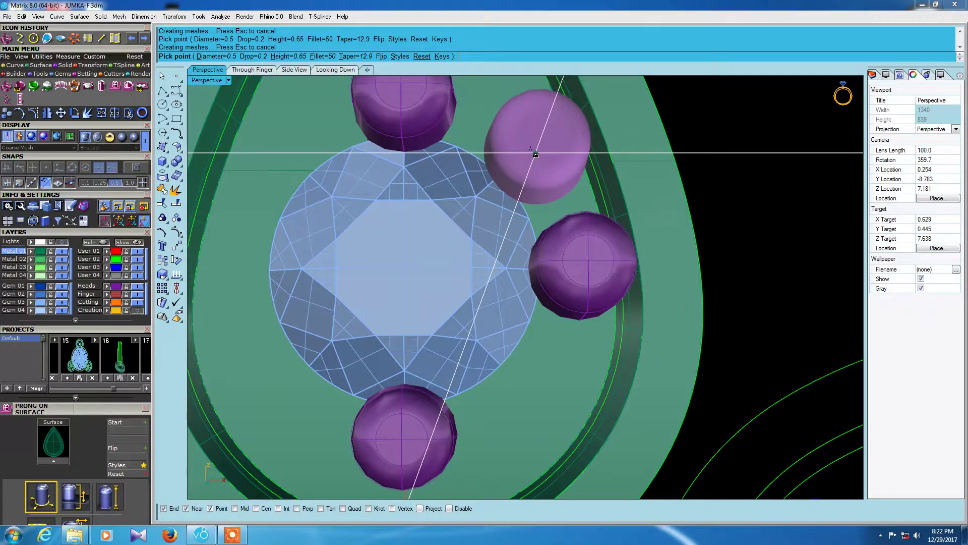
pyautogui.click(535, 154)
pyautogui.click(535, 393)
pyautogui.scroll(-3, 535, 392)
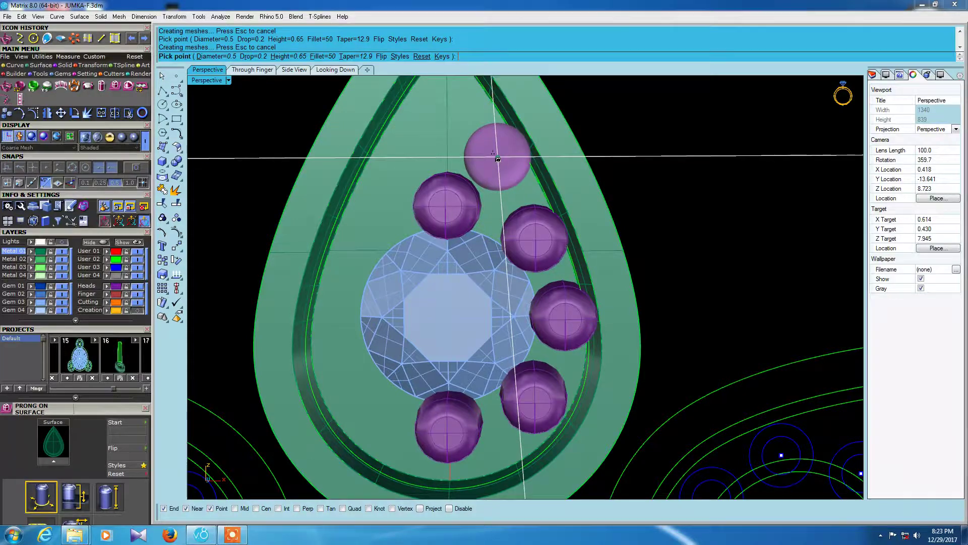
pyautogui.click(219, 56)
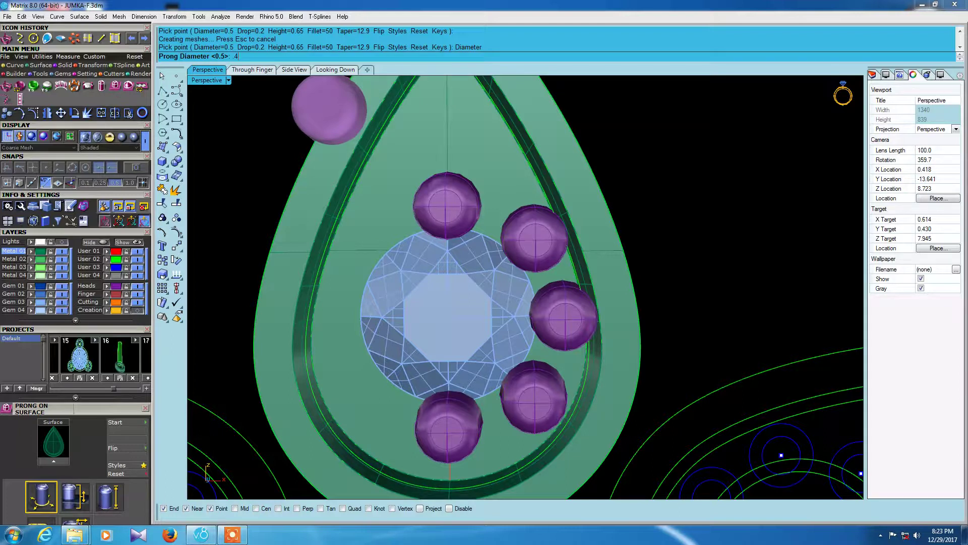
# - Set prong diameter to 0.45 and add smaller prongs above the gem toward the tip
pyautogui.write('5')
pyautogui.press('Return')
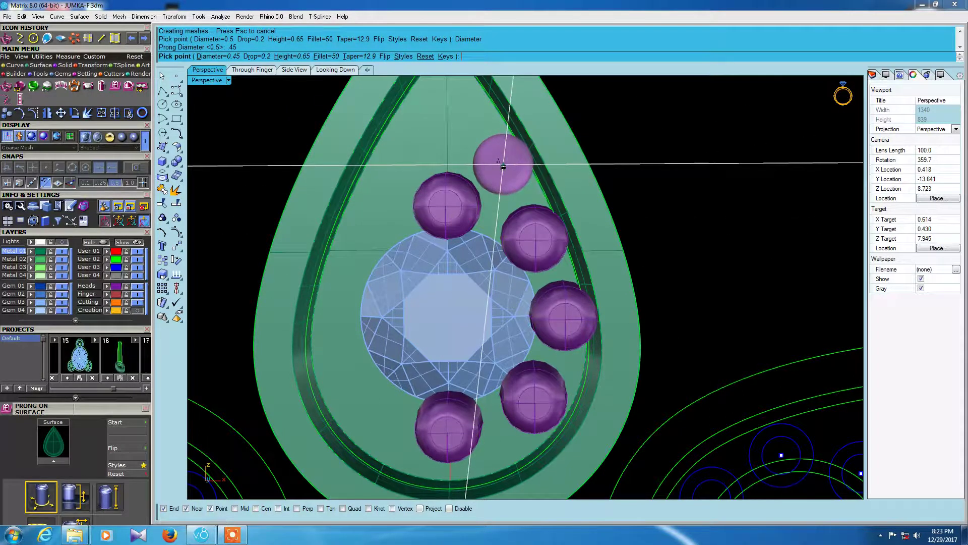
pyautogui.scroll(-3, 502, 163)
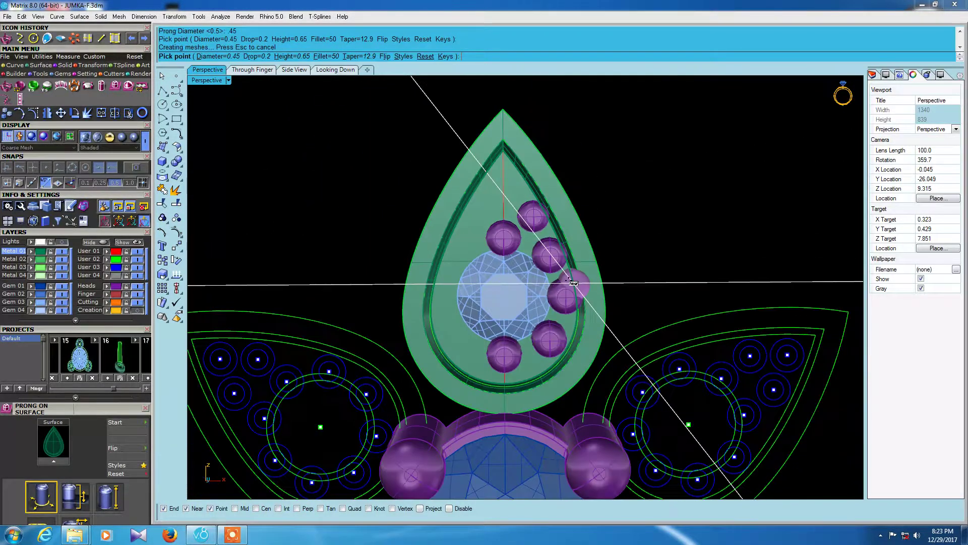
pyautogui.scroll(3, 503, 168)
pyautogui.scroll(2, 503, 167)
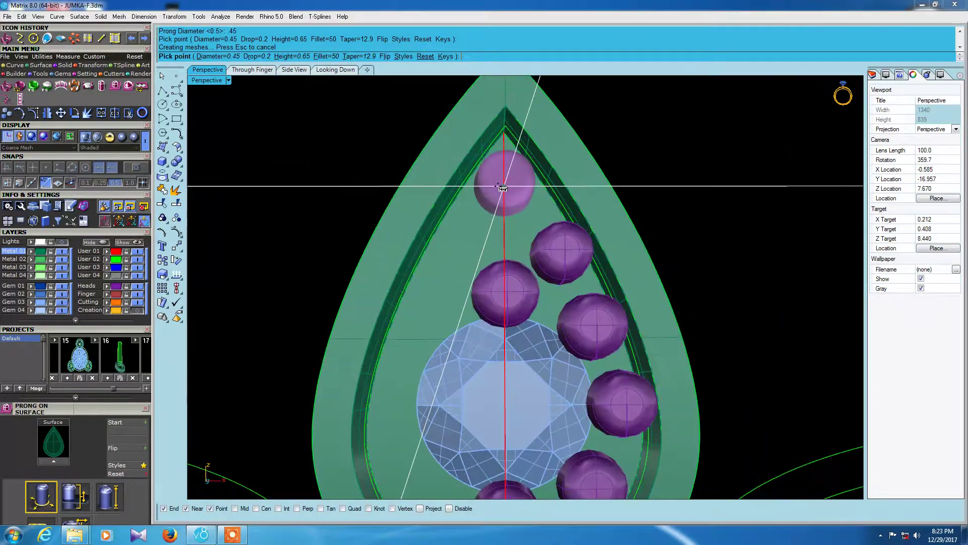
pyautogui.press('Return')
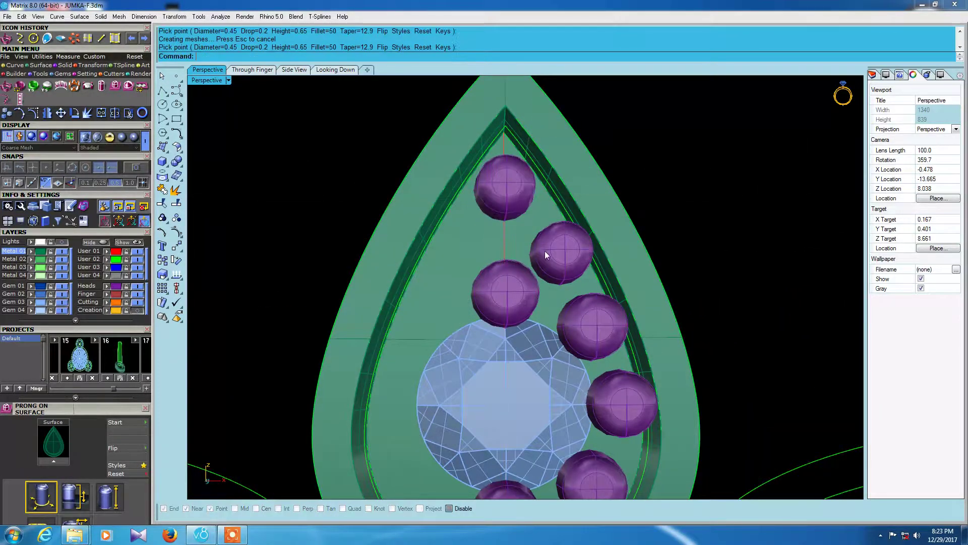
# - Shift one tip prong up-left into line, then select three of the prongs
pyautogui.click(548, 253)
pyautogui.scroll(3, 564, 259)
pyautogui.moveTo(574, 239); pyautogui.dragTo(561, 213)
pyautogui.press('Escape')
pyautogui.scroll(-4, 562, 212)
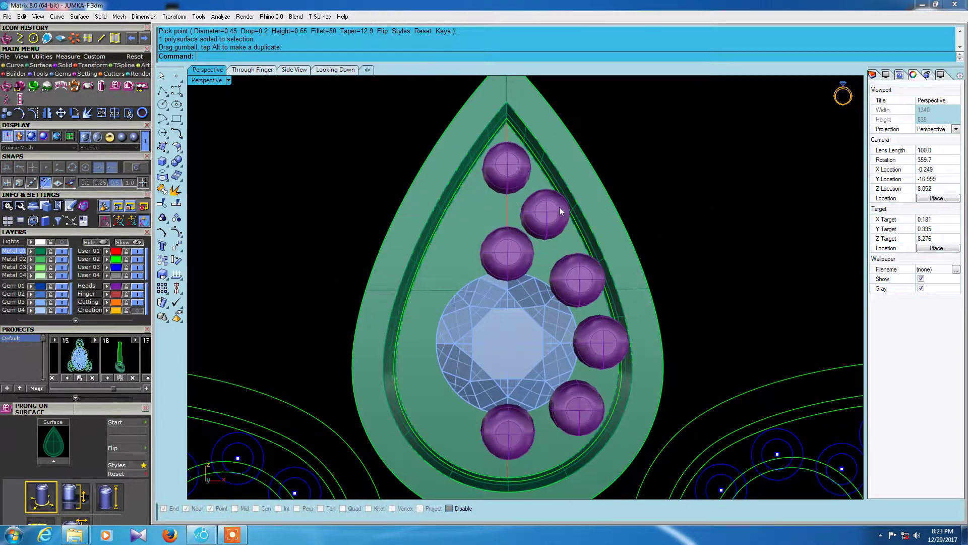
pyautogui.click(561, 212)
pyautogui.keyDown('shift'); pyautogui.click(585, 339); pyautogui.keyUp('shift')
pyautogui.keyDown('shift'); pyautogui.click(552, 404); pyautogui.keyUp('shift')
pyautogui.scroll(-3, 544, 404)
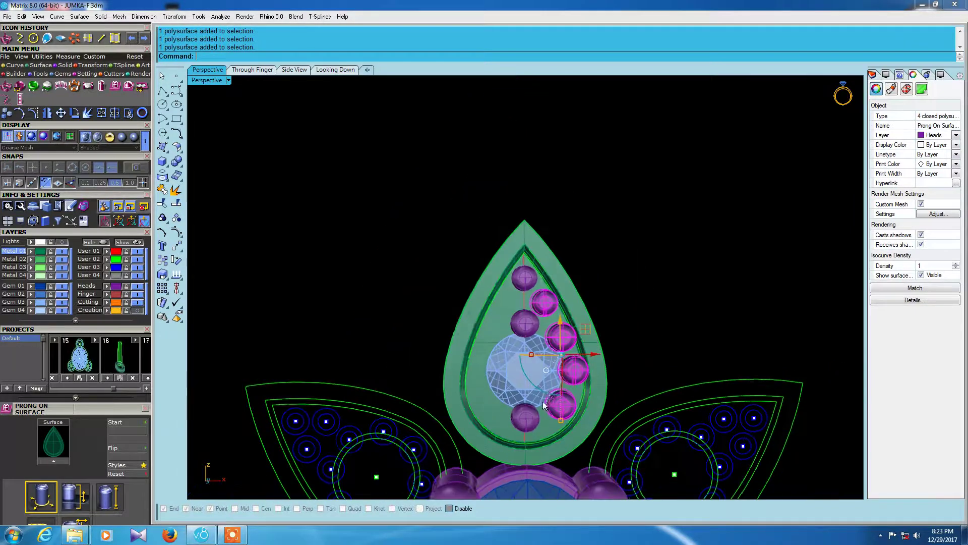